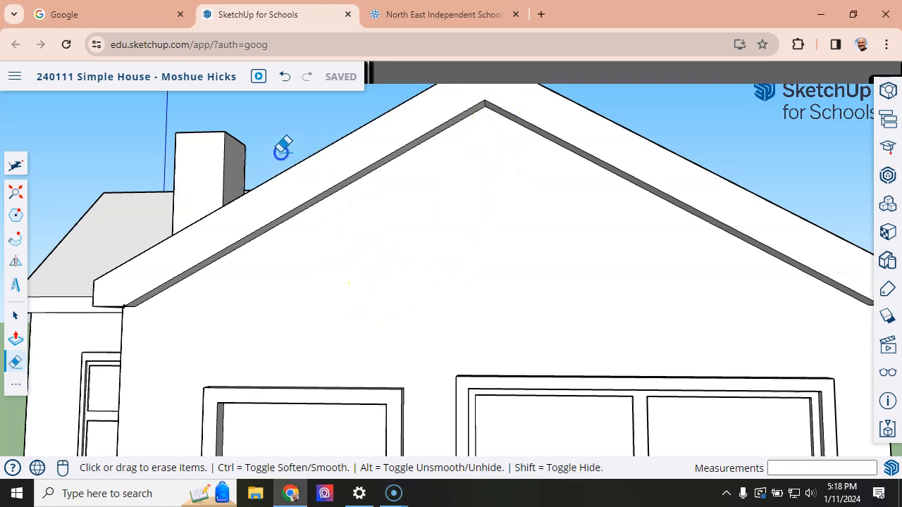
# Step: Draw a vertical construction line on the front gable wall from the underside of the roof peak down to just above the garage window
pyautogui.press('space')
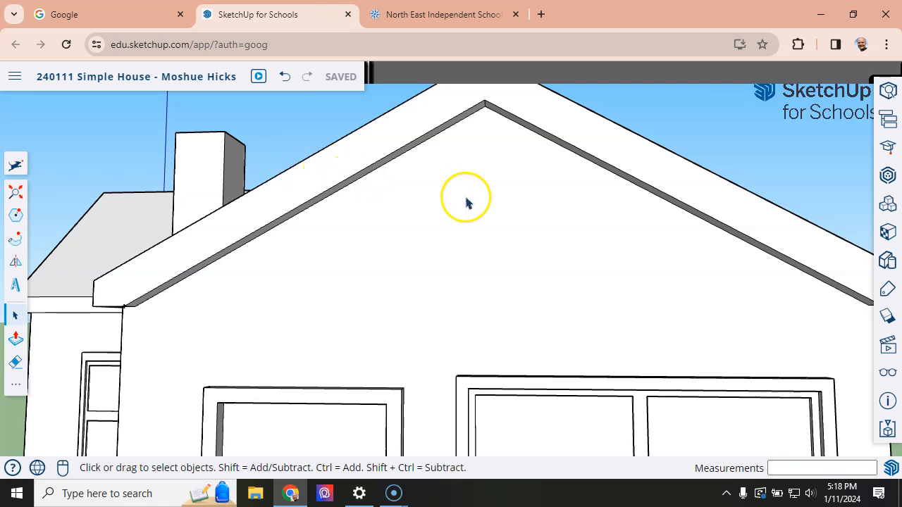
pyautogui.press('l')
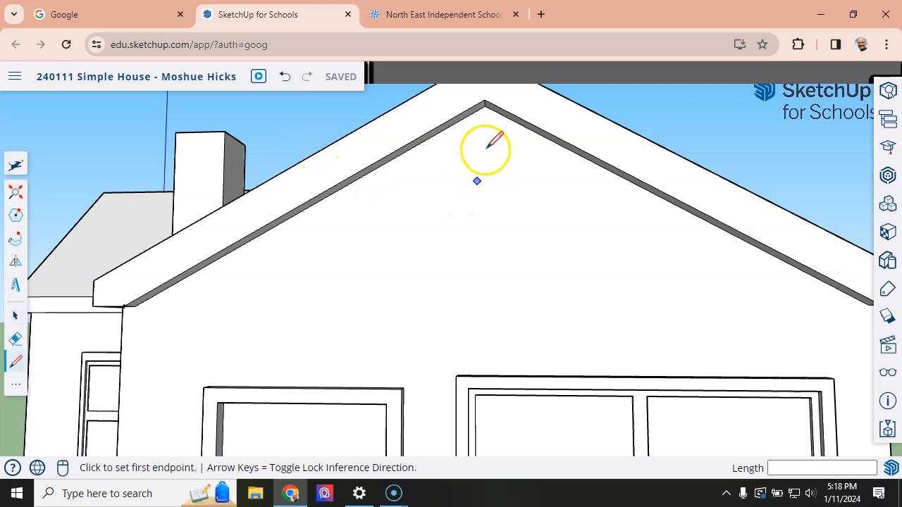
pyautogui.click(484, 105)
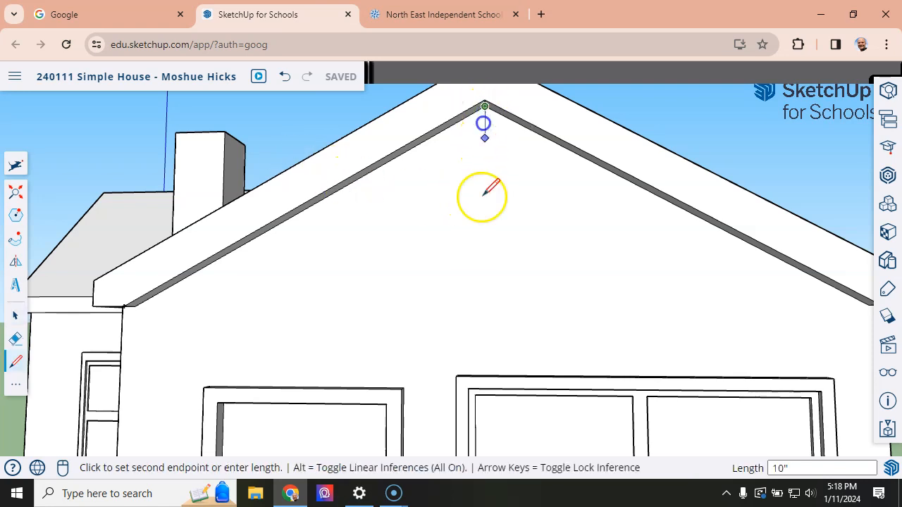
pyautogui.click(486, 357)
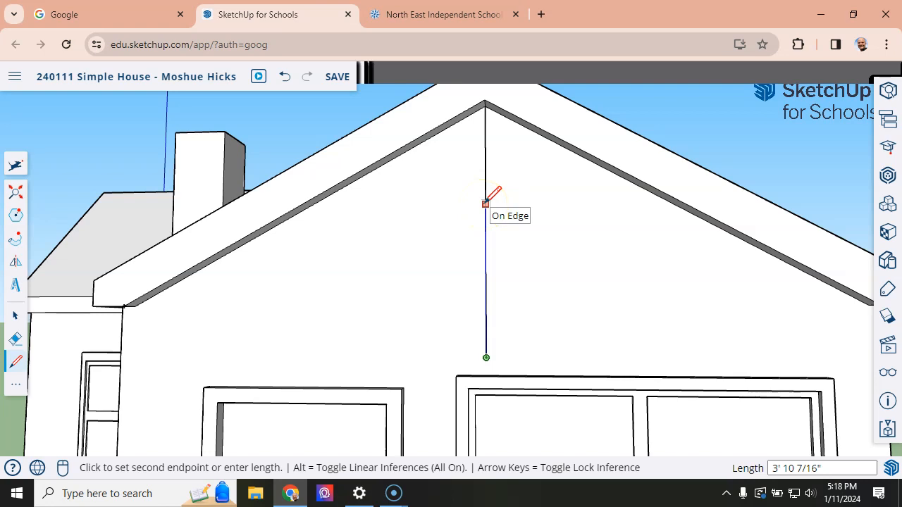
# Step: Draw a circle about 3' 9" in diameter on the gable wall, centred on the vertical line
pyautogui.press('c')
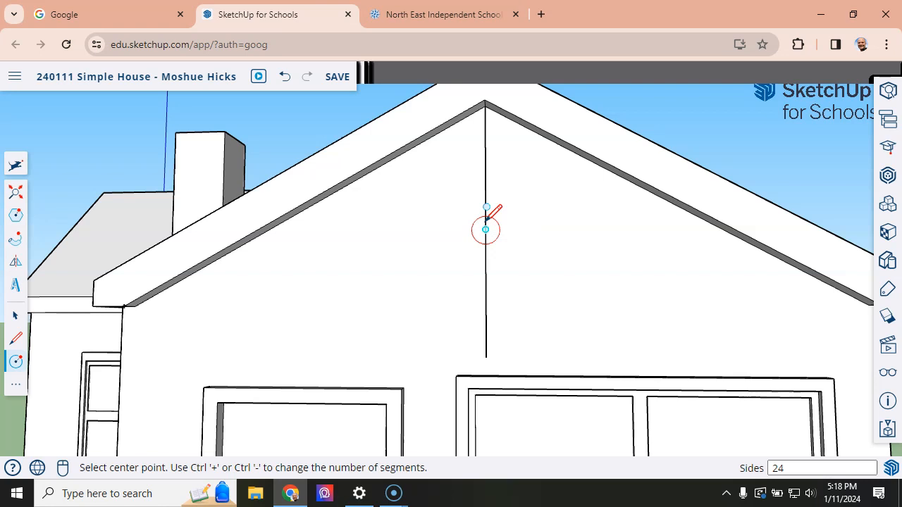
pyautogui.click(485, 218)
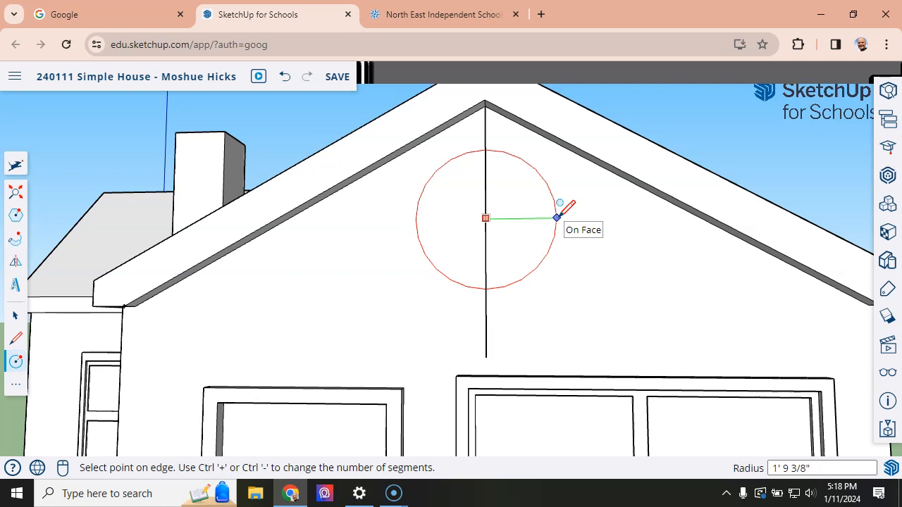
pyautogui.click(560, 215)
# Step: Erase the vertical construction line inside, above and below the circle
pyautogui.press('e')
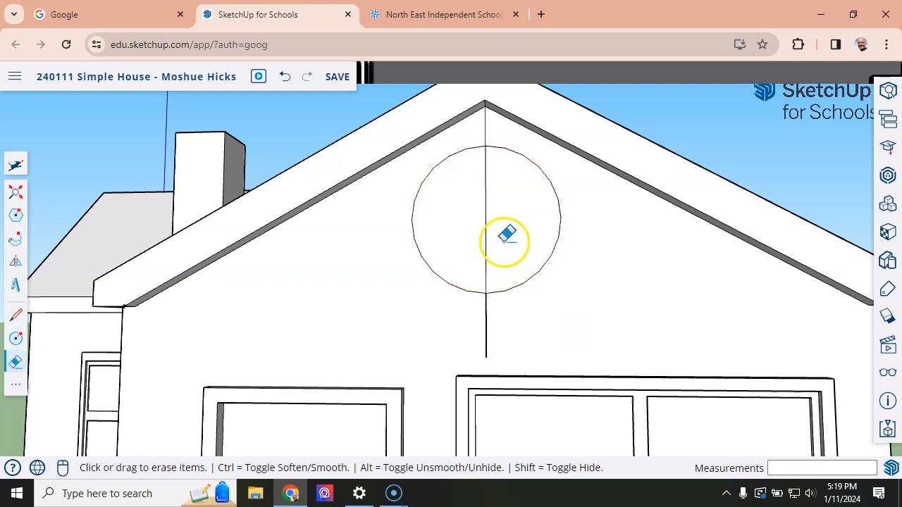
pyautogui.click(483, 235)
pyautogui.click(484, 134)
pyautogui.click(488, 319)
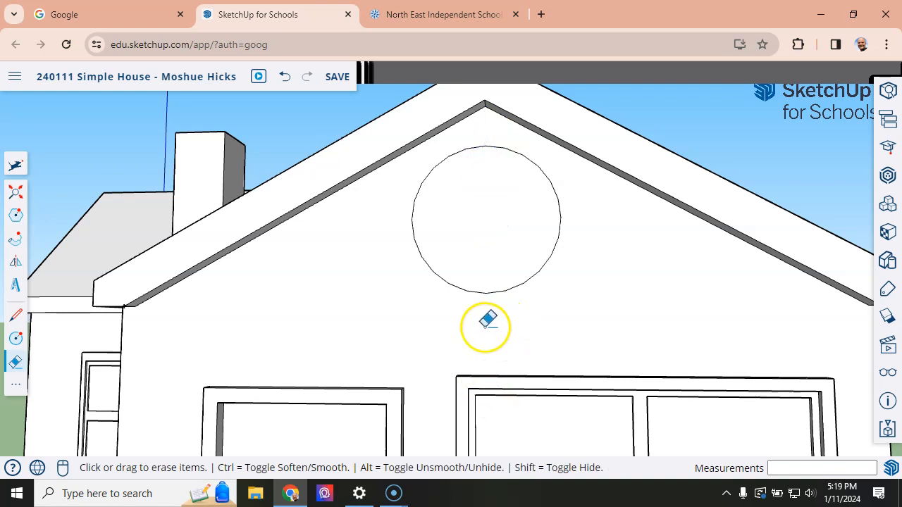
# Step: Divide the circle into four quadrants with a vertical and a horizontal line through its centre
pyautogui.scroll(-5, 572, 321)
pyautogui.moveTo(572, 322)
pyautogui.mouseDown(button='middle')
pyautogui.moveTo(467, 352)
pyautogui.moveTo(518, 369)
pyautogui.moveTo(590, 341)
pyautogui.moveTo(554, 340)
pyautogui.mouseUp(button='middle')
pyautogui.scroll(3, 529, 301)
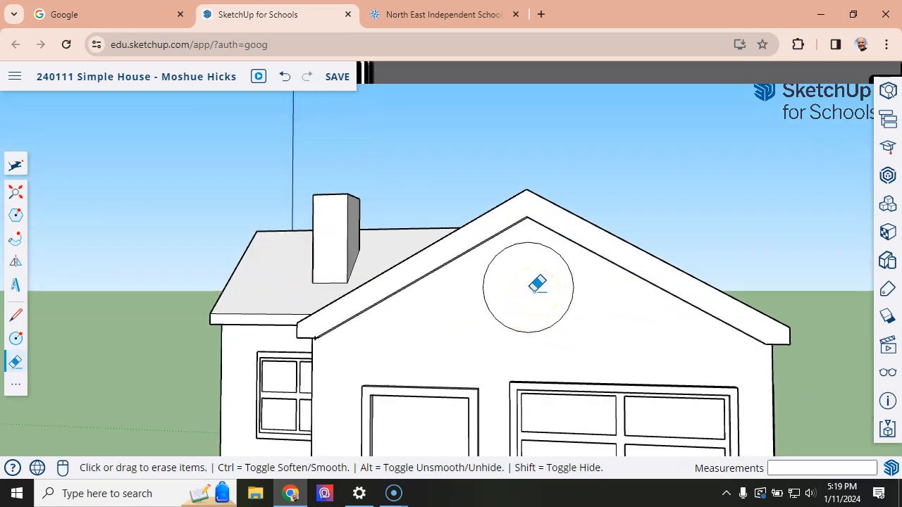
pyautogui.press('l')
pyautogui.click(527, 243)
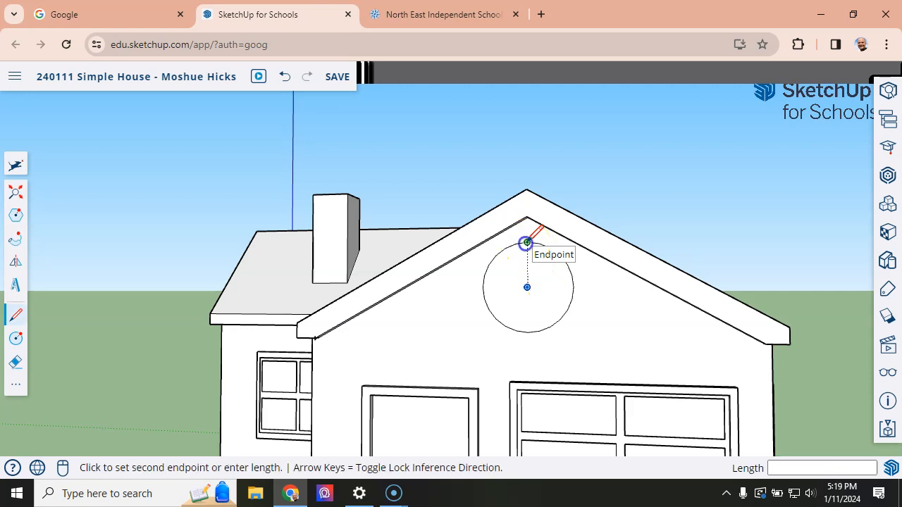
pyautogui.click(527, 332)
pyautogui.click(483, 287)
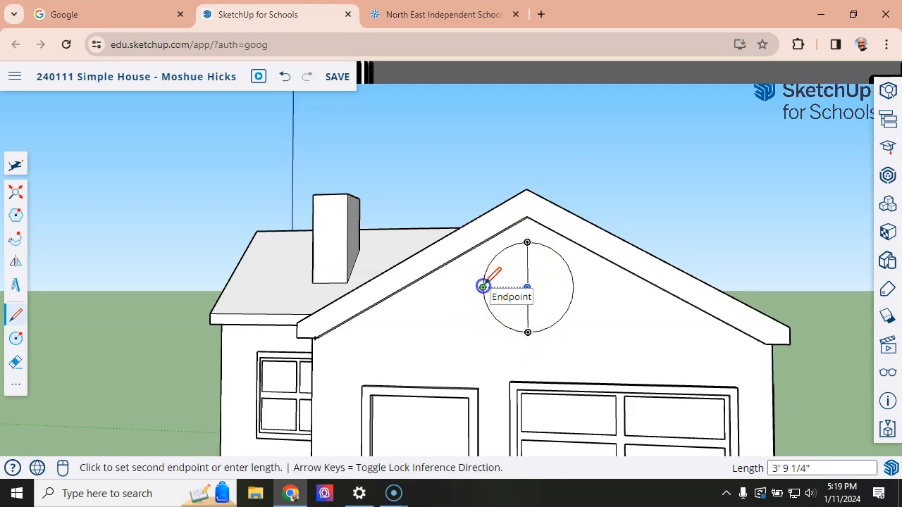
pyautogui.click(573, 287)
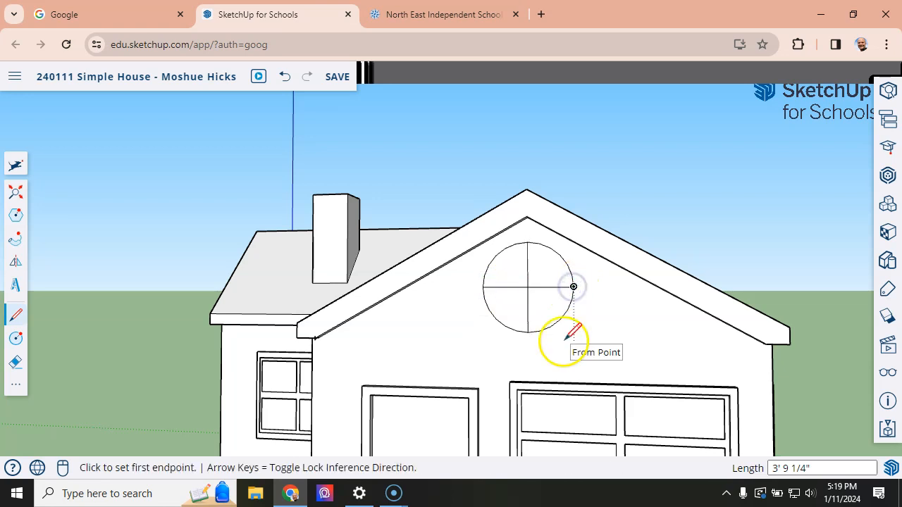
# Step: Offset the outline of the circle's upper-left quadrant inward by about 2"
pyautogui.press('space')
pyautogui.click(516, 278)
pyautogui.scroll(3, 517, 278)
pyautogui.press('f')
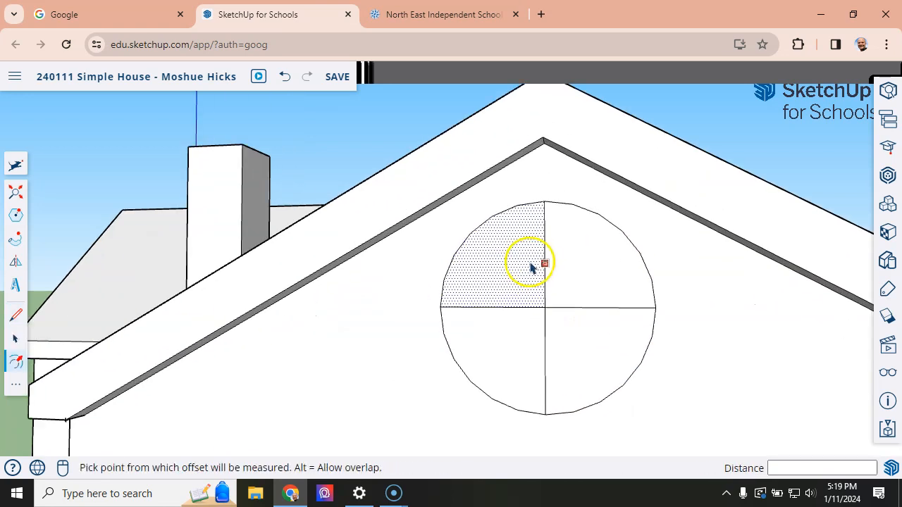
pyautogui.click(539, 258)
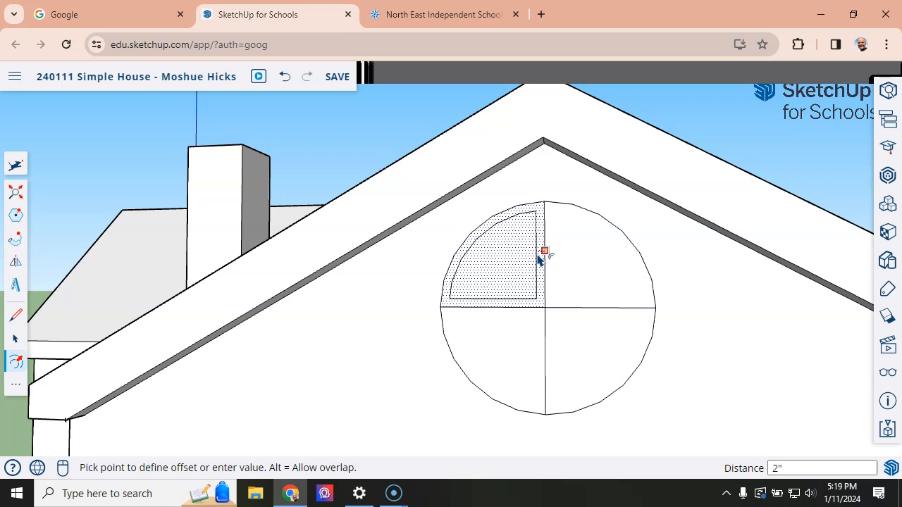
pyautogui.click(539, 257)
# Step: Repeat the same inward offset on the circle's other three quadrants
pyautogui.press('space')
pyautogui.click(579, 273)
pyautogui.press('f')
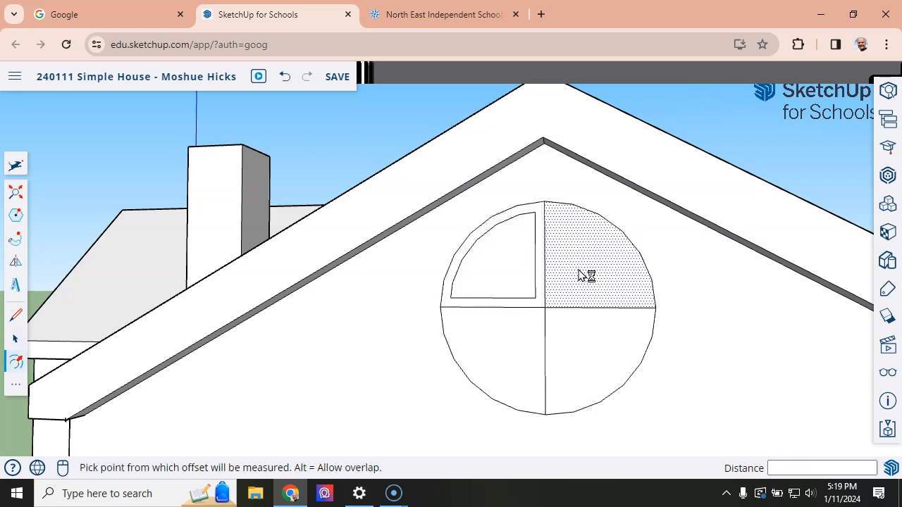
pyautogui.doubleClick(580, 273)
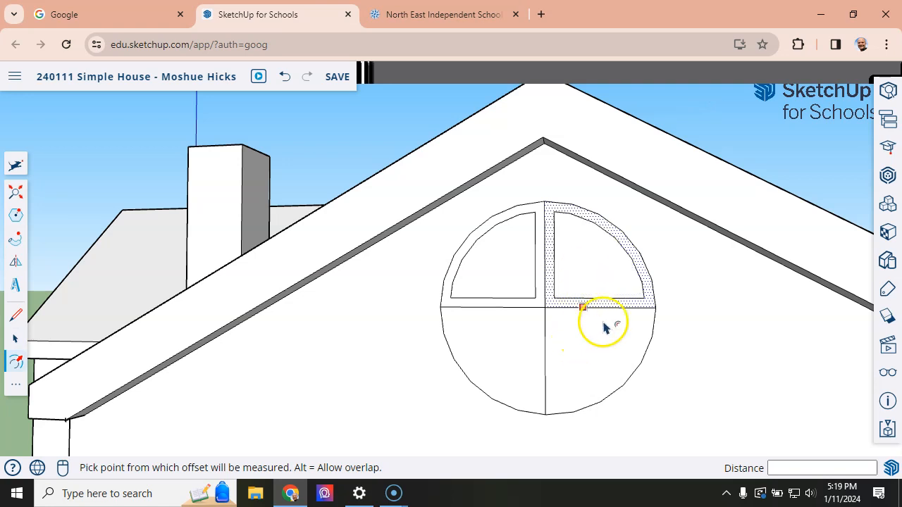
pyautogui.press('space')
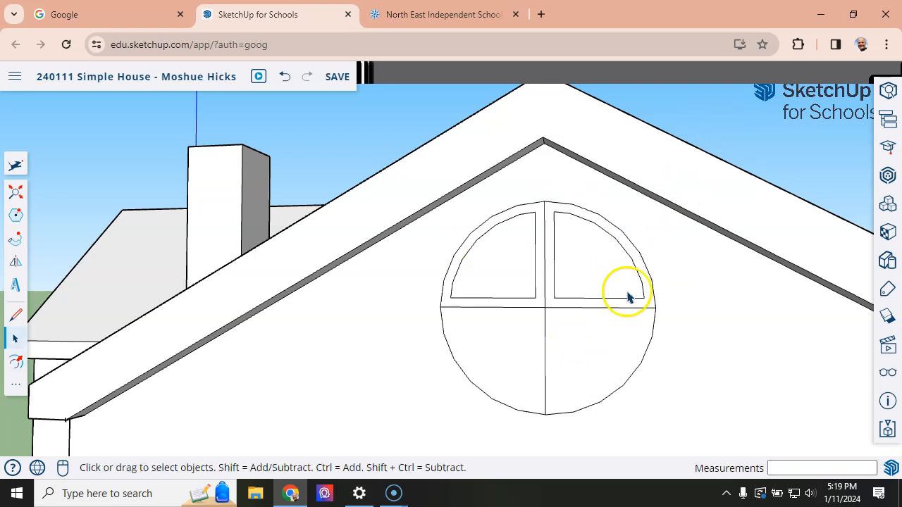
pyautogui.press('f')
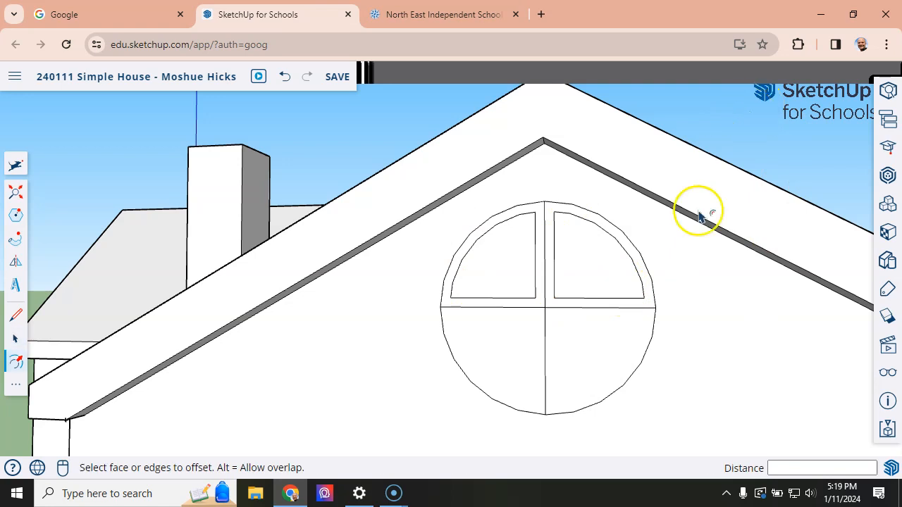
pyautogui.doubleClick(595, 336)
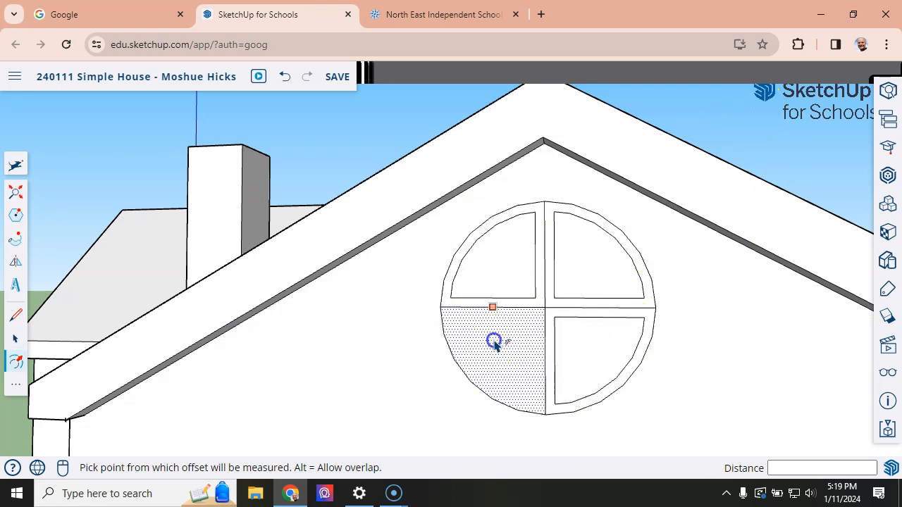
pyautogui.doubleClick(493, 342)
# Step: Erase the dividing lines between the quadrants to leave one continuous cross-shaped window frame
pyautogui.press('e')
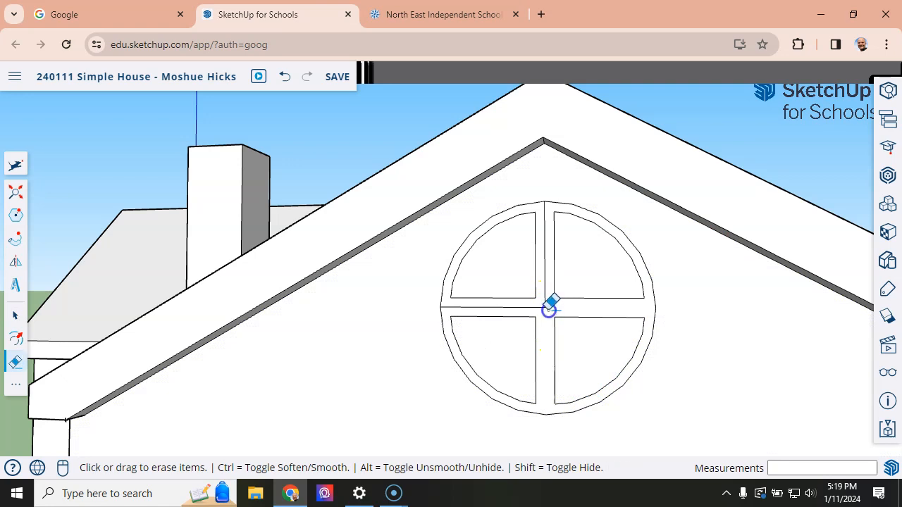
pyautogui.press('o')
pyautogui.moveTo(566, 300)
pyautogui.mouseDown()
pyautogui.moveTo(486, 331)
pyautogui.moveTo(328, 345)
pyautogui.moveTo(486, 371)
pyautogui.moveTo(578, 371)
pyautogui.moveTo(591, 330)
pyautogui.moveTo(570, 304)
pyautogui.mouseUp()
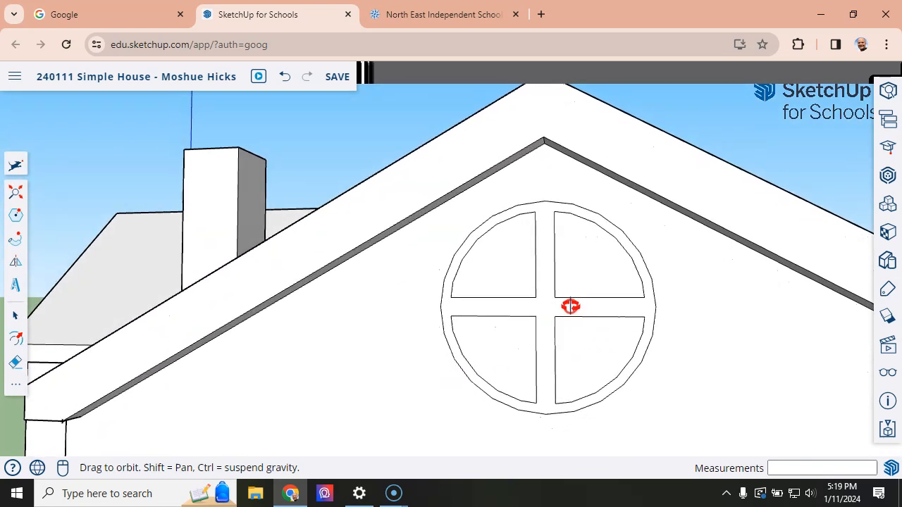
pyautogui.press('e')
# Step: Pull the round window's frame face outward from the wall by about 2 5/16"
pyautogui.moveTo(575, 298); pyautogui.dragTo(312, 328, button='middle')
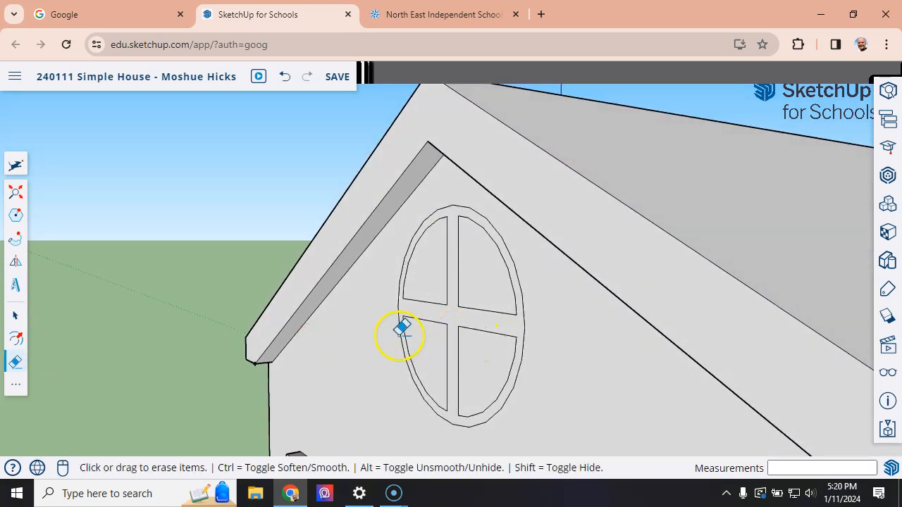
pyautogui.press('space')
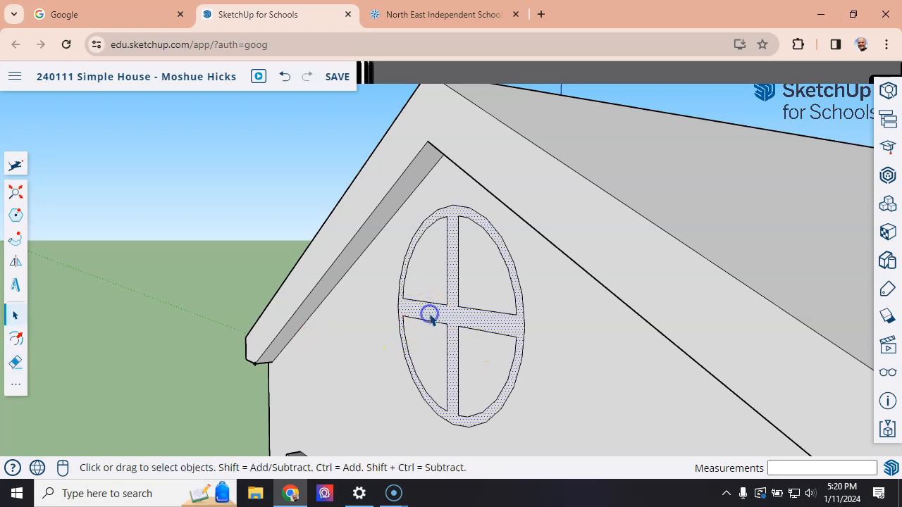
pyautogui.press('p')
pyautogui.click(429, 321)
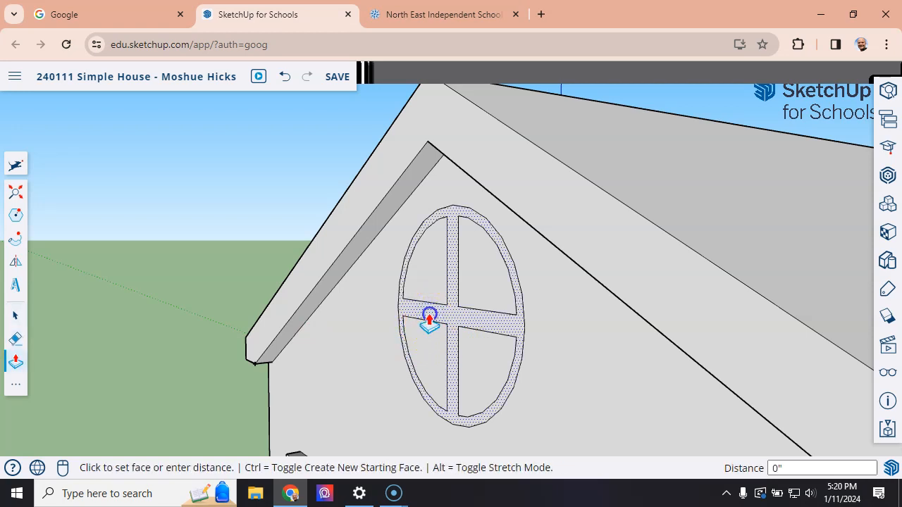
pyautogui.click(418, 321)
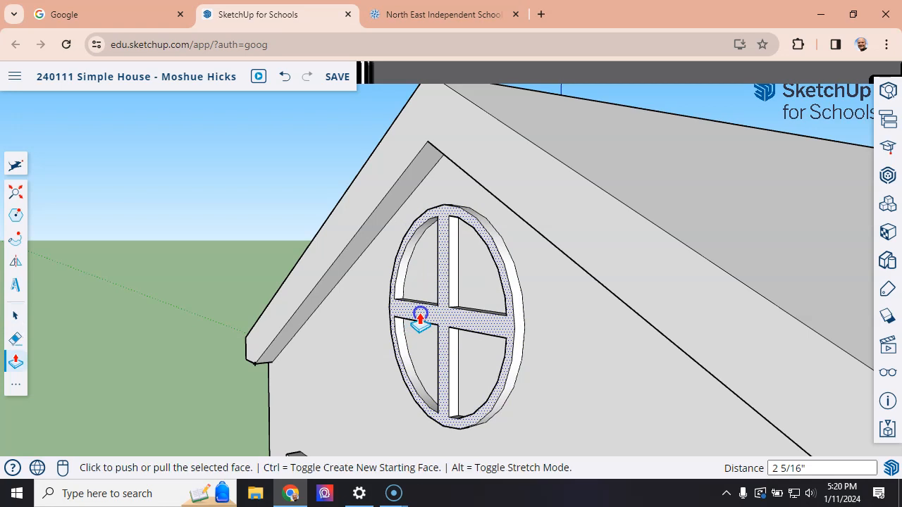
# Step: Pull the round window's glass panes outward by about 1 1/8", repeating the first pane's distance on the others
pyautogui.press('space')
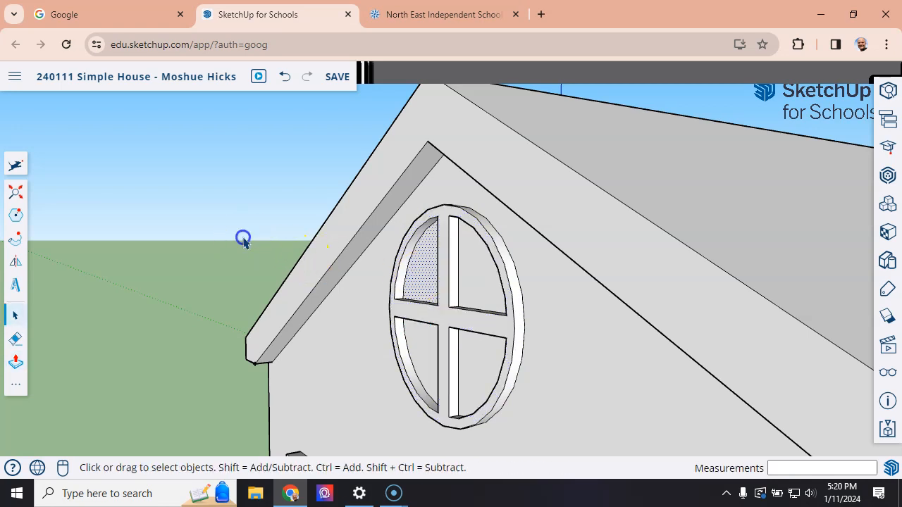
pyautogui.press('p')
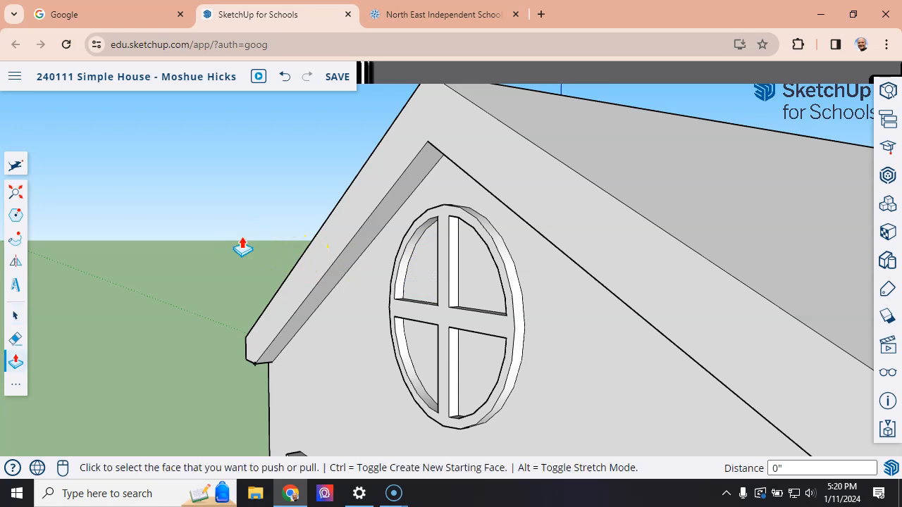
pyautogui.click(427, 279)
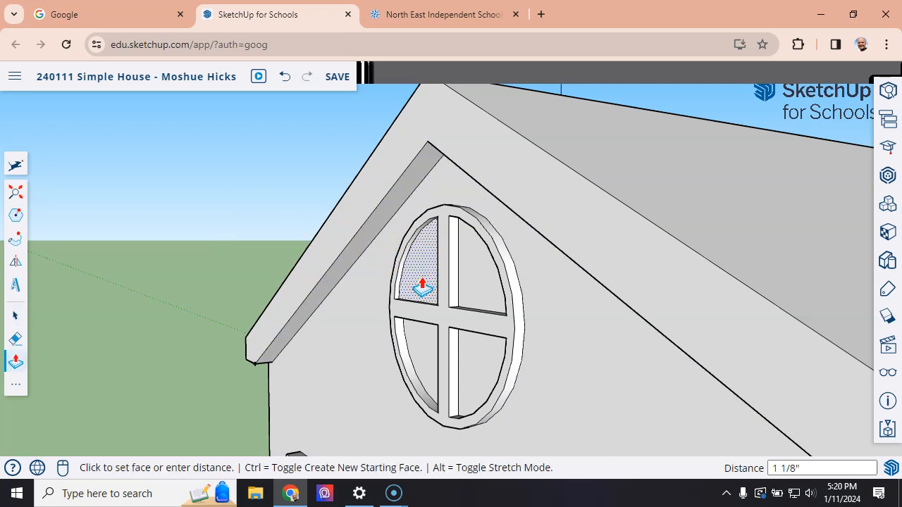
pyautogui.click(423, 282)
pyautogui.doubleClick(491, 285)
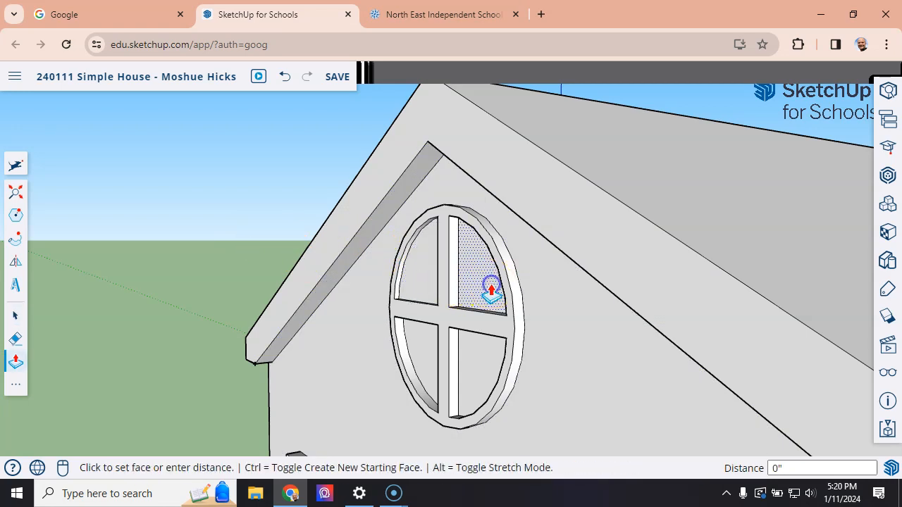
pyautogui.doubleClick(486, 357)
# Step: Select the whole round window on the front gable
pyautogui.moveTo(352, 383); pyautogui.dragTo(577, 390, button='middle')
pyautogui.moveTo(392, 372); pyautogui.dragTo(474, 380, button='middle')
pyautogui.scroll(-8, 471, 376)
pyautogui.moveTo(381, 386); pyautogui.dragTo(326, 383, button='middle')
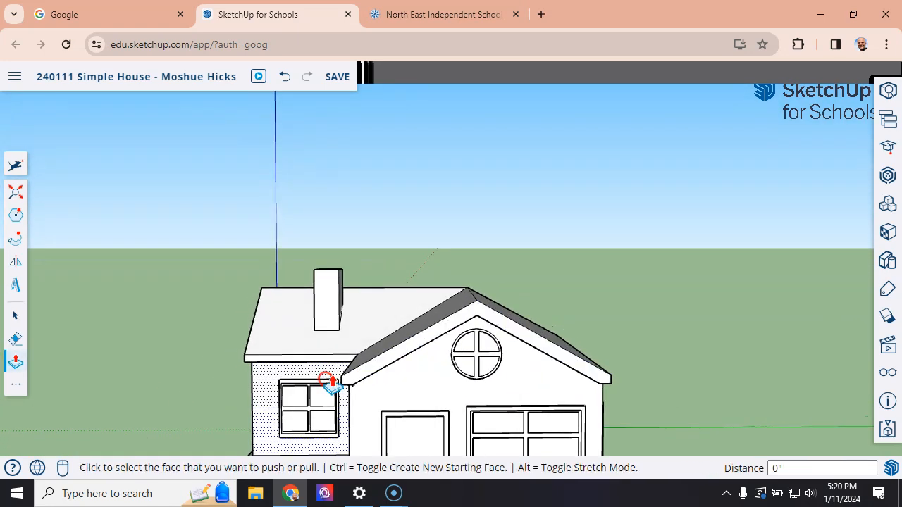
pyautogui.moveTo(515, 350); pyautogui.dragTo(460, 292, button='middle')
pyautogui.press('space')
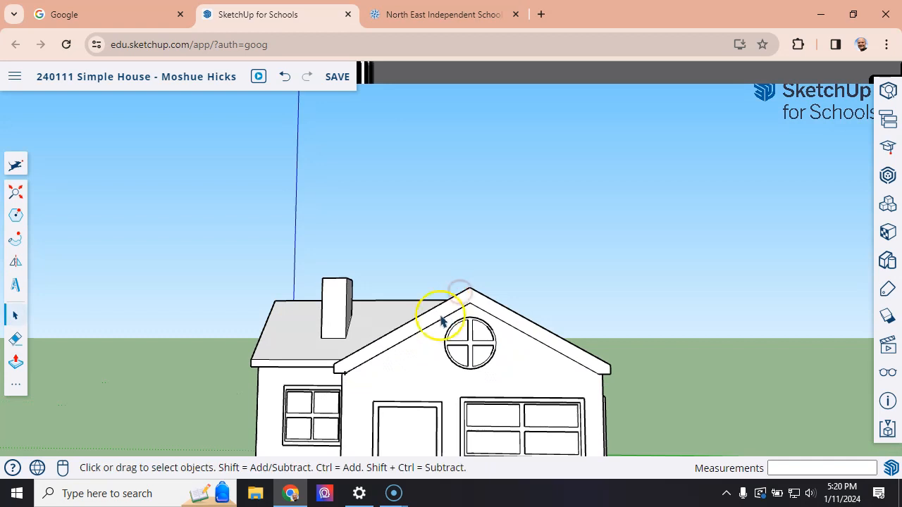
pyautogui.click(488, 356)
pyautogui.scroll(3, 487, 356)
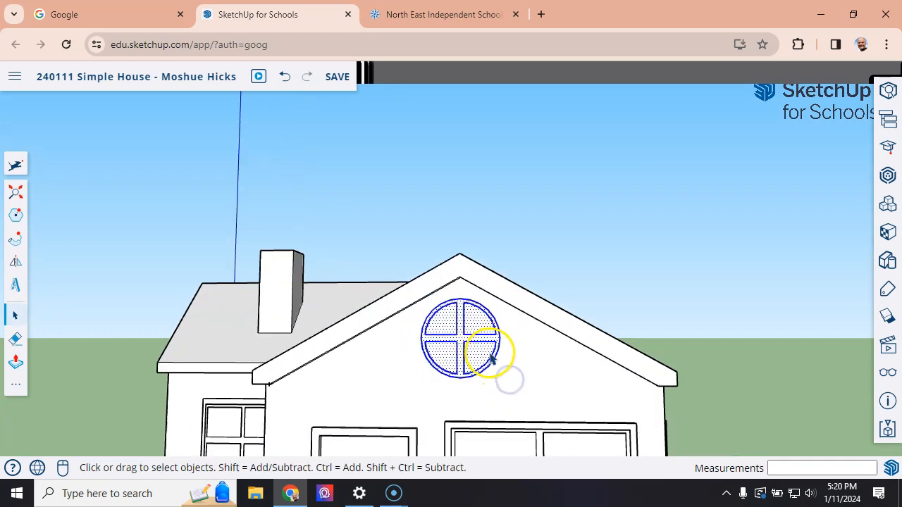
# Step: Select all of the round window's frame and panes from behind the front gable wall
pyautogui.moveTo(562, 361); pyautogui.dragTo(411, 324, button='middle')
pyautogui.moveTo(531, 326); pyautogui.dragTo(360, 304, button='middle')
pyautogui.scroll(6, 361, 306)
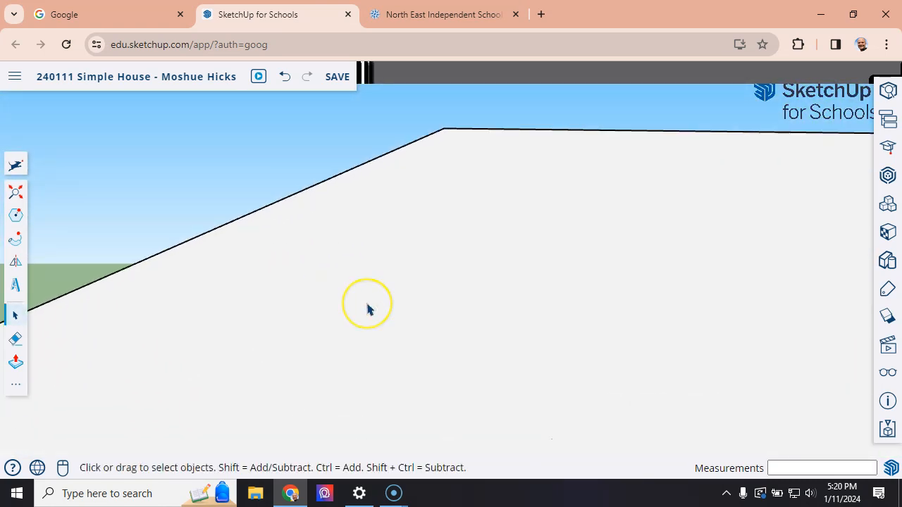
pyautogui.scroll(2, 367, 310)
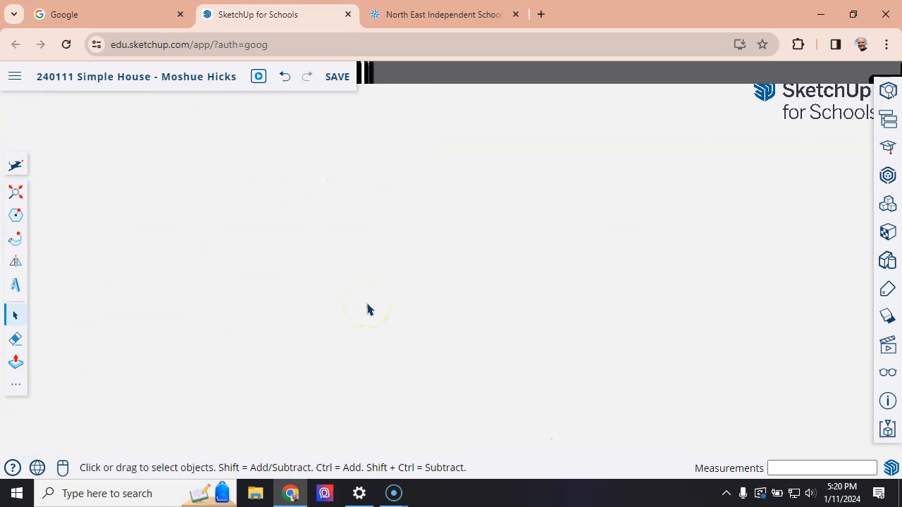
pyautogui.scroll(-4, 366, 310)
pyautogui.moveTo(431, 308)
pyautogui.mouseDown(button='middle')
pyautogui.moveTo(465, 297)
pyautogui.moveTo(425, 319)
pyautogui.mouseUp(button='middle')
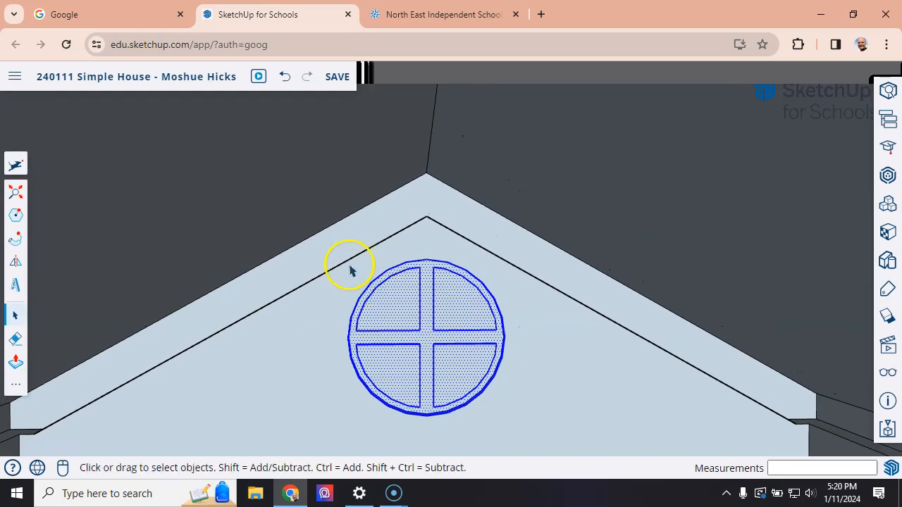
pyautogui.moveTo(344, 268); pyautogui.dragTo(527, 439)
pyautogui.moveTo(356, 247); pyautogui.dragTo(519, 427)
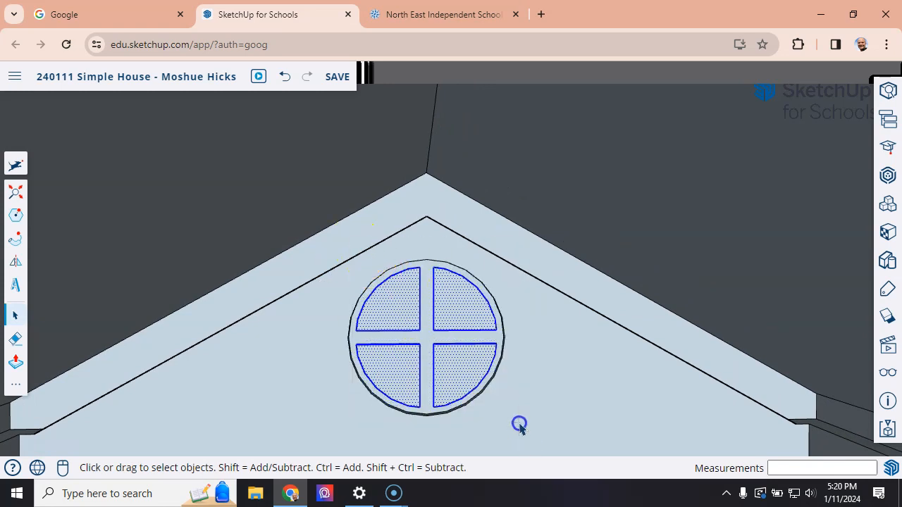
pyautogui.moveTo(329, 252); pyautogui.dragTo(556, 438)
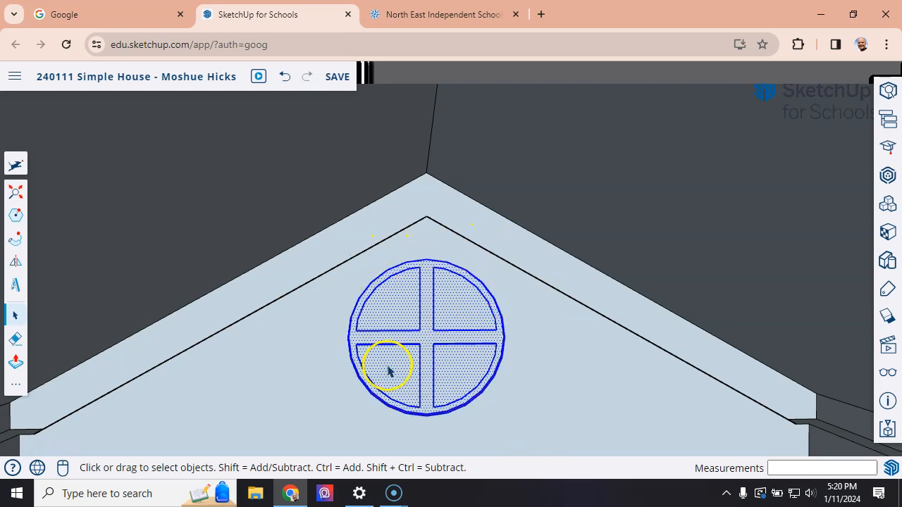
pyautogui.moveTo(420, 344); pyautogui.dragTo(526, 330, button='middle')
pyautogui.scroll(3, 468, 356)
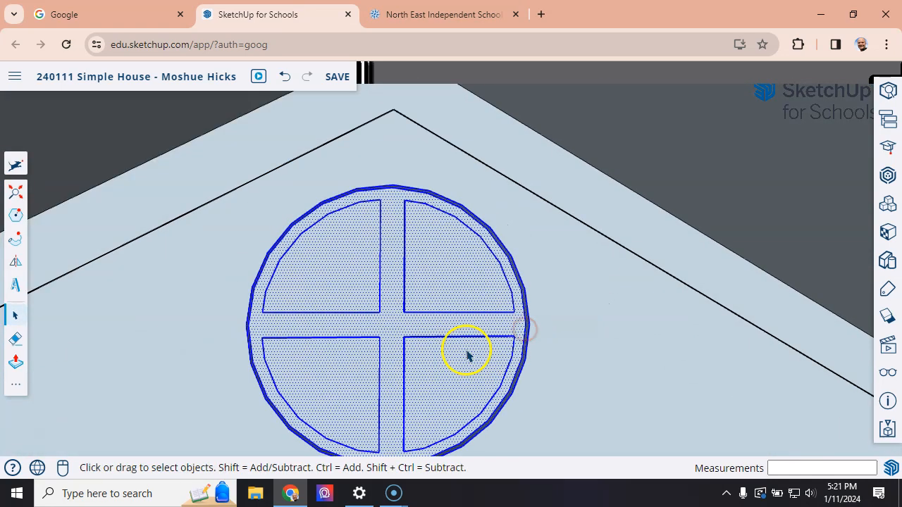
# Step: Try to close the round window's open back with a line about 8 13/16" long between two points on the circle's edge
pyautogui.press('l')
pyautogui.click(525, 289)
pyautogui.click(527, 346)
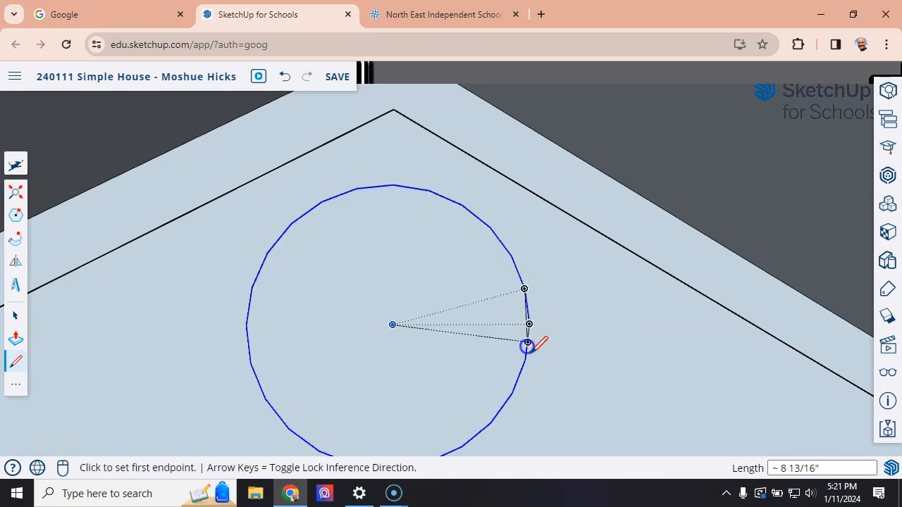
pyautogui.press('e')
pyautogui.moveTo(525, 317); pyautogui.dragTo(531, 322)
pyautogui.hotkey('ctrl', 'z')
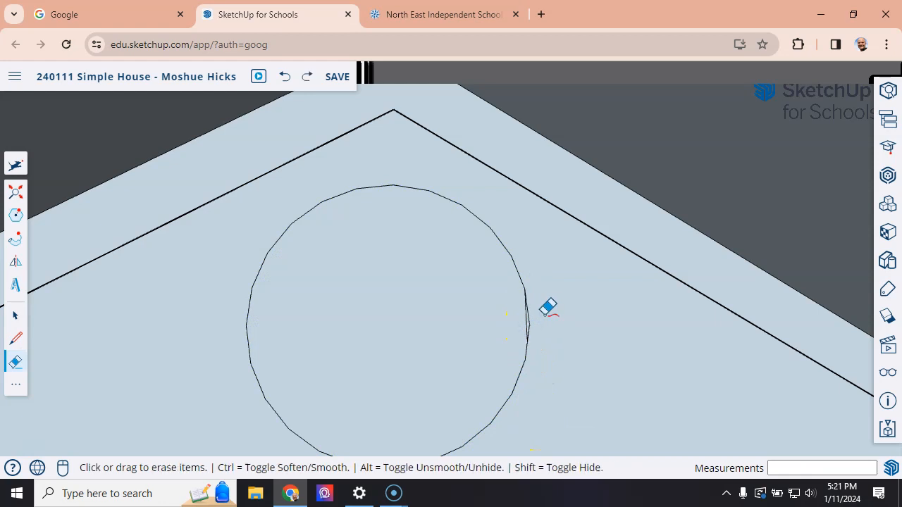
# Step: Close the round window's back with a face by drawing a chord about 2' 11 7/8" long across the circle, and erase the chord
pyautogui.scroll(4, 534, 330)
pyautogui.scroll(-6, 524, 323)
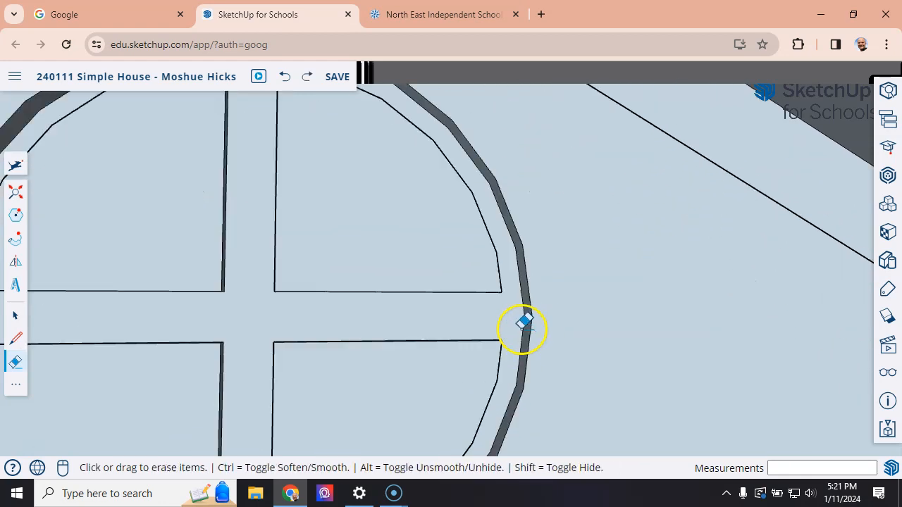
pyautogui.moveTo(483, 332); pyautogui.dragTo(503, 298, button='middle')
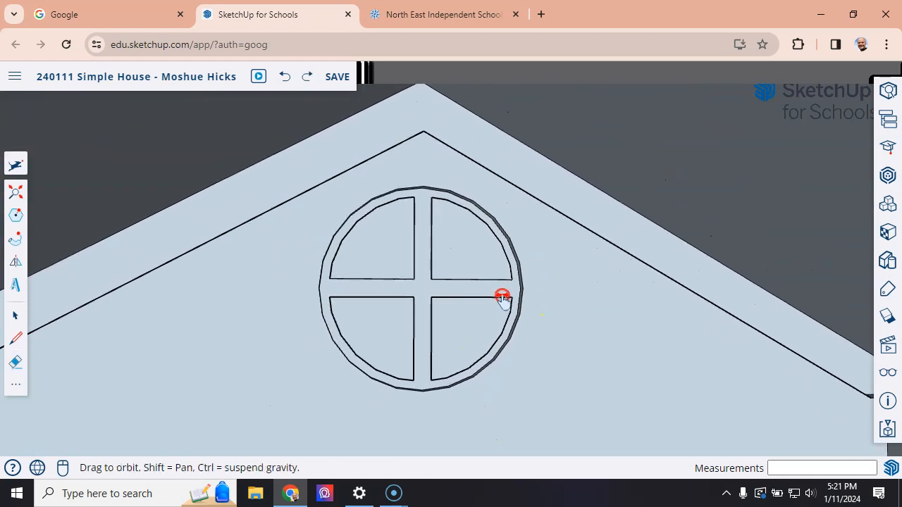
pyautogui.press('l')
pyautogui.click(423, 186)
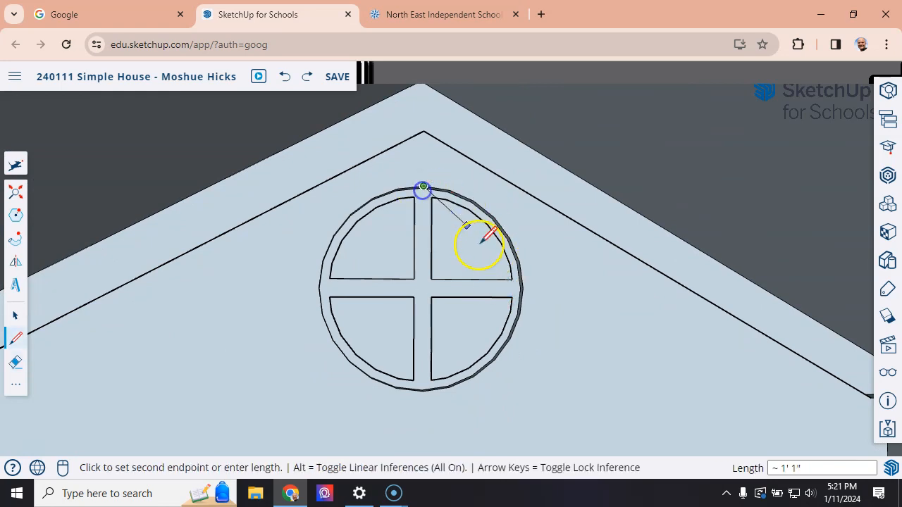
pyautogui.click(519, 312)
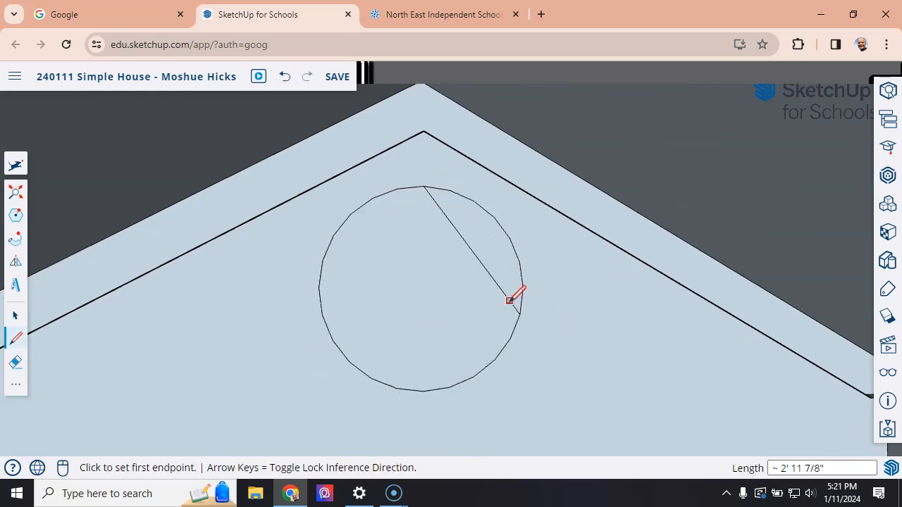
pyautogui.press('e')
pyautogui.click(485, 273)
pyautogui.scroll(-1, 484, 284)
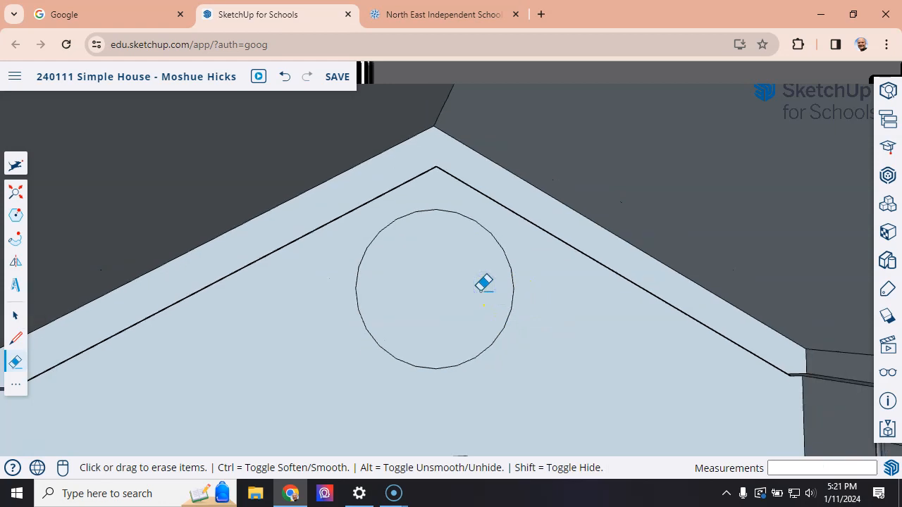
# Step: Select the entire round window and make it a component named Circular Window
pyautogui.press('space')
pyautogui.moveTo(338, 206); pyautogui.dragTo(543, 387)
pyautogui.rightClick(488, 343)
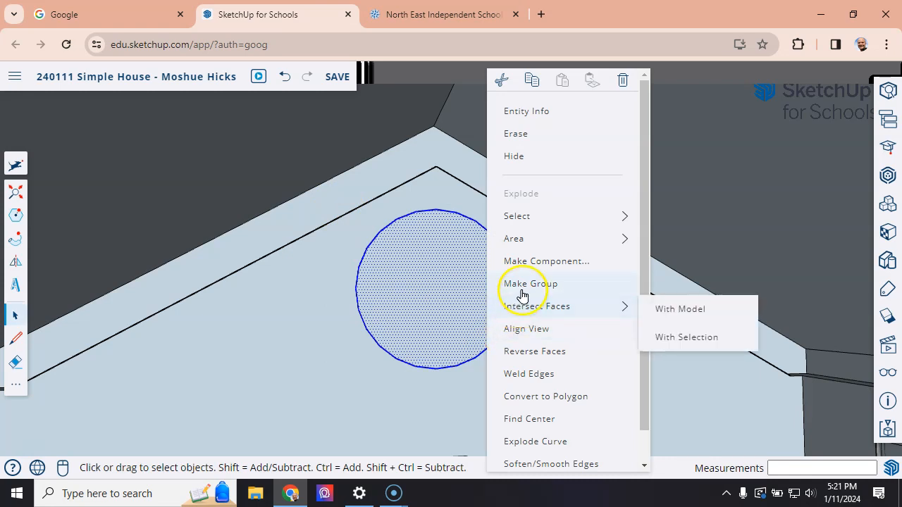
pyautogui.click(536, 260)
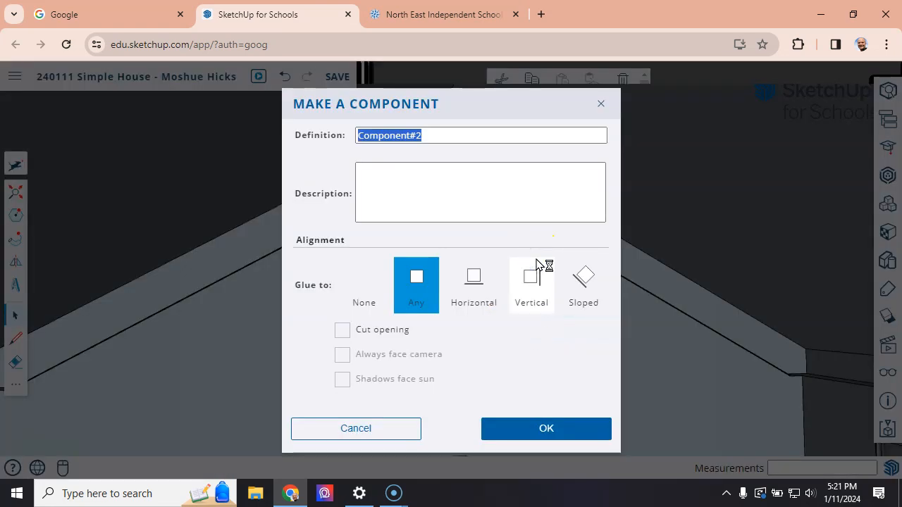
pyautogui.write('Circlular Window')
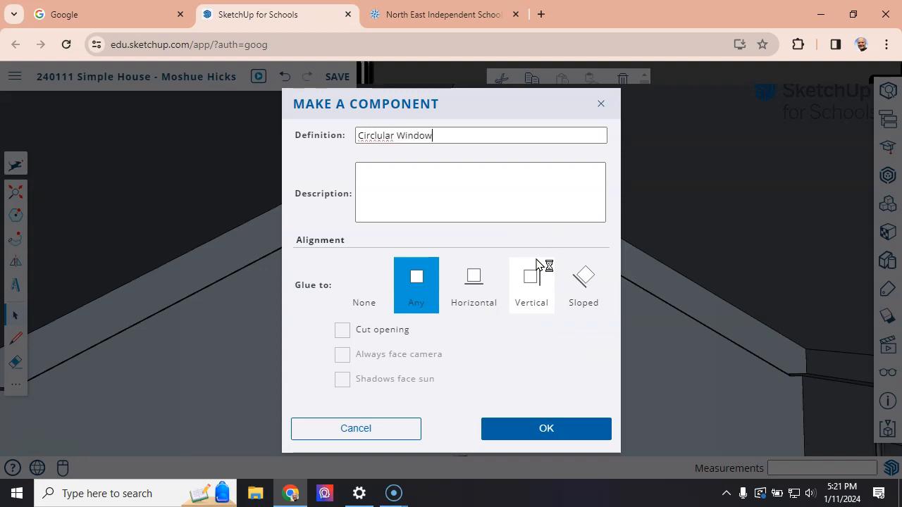
pyautogui.click(376, 136)
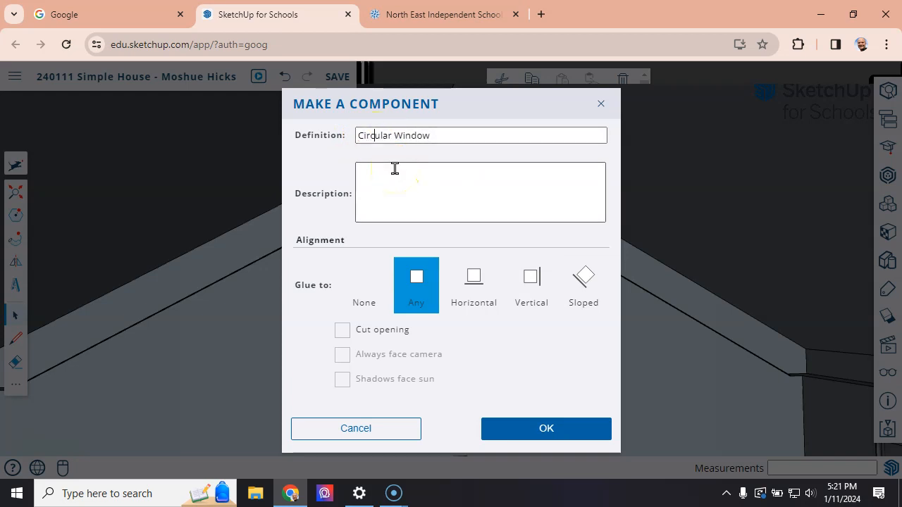
pyautogui.click(461, 174)
pyautogui.click(528, 433)
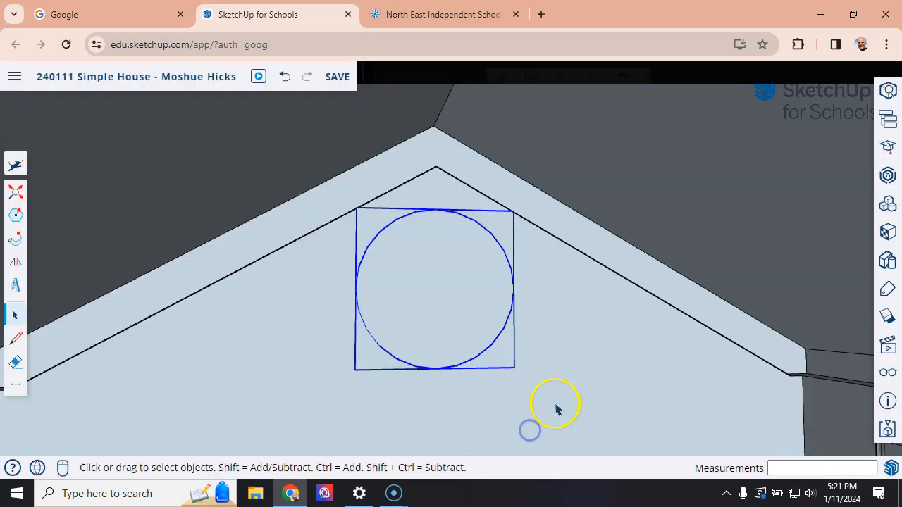
# Step: Copy the Circular Window component about 17' 5 5/8" along the green axis, beyond the chimney side of the house
pyautogui.moveTo(385, 312); pyautogui.dragTo(611, 308, button='middle')
pyautogui.press('m')
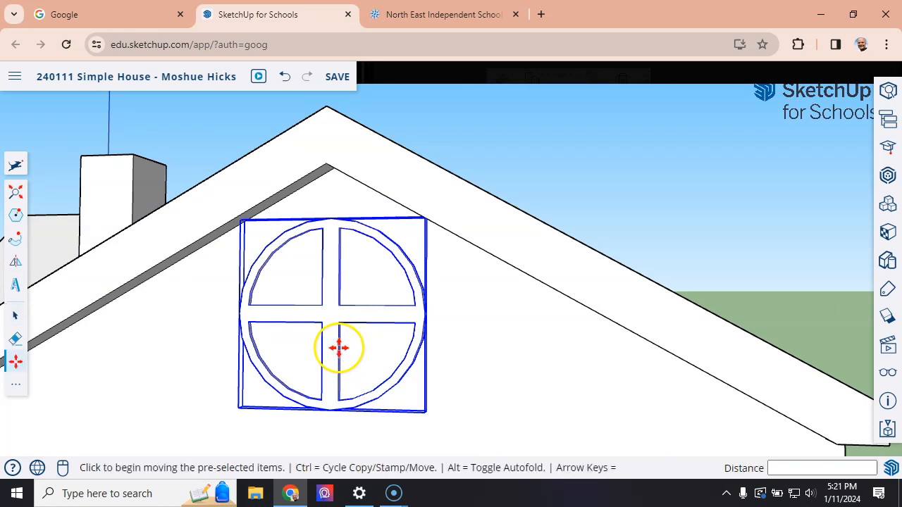
pyautogui.scroll(-5, 334, 347)
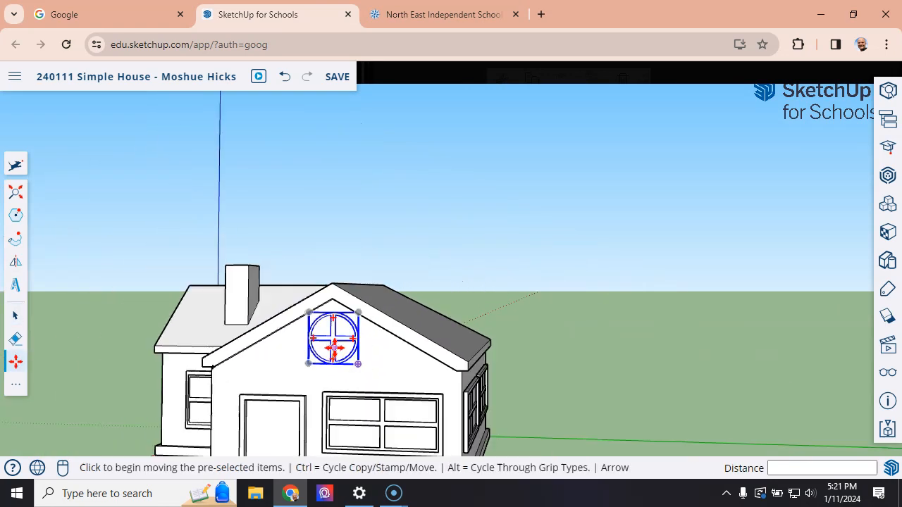
pyautogui.click(337, 345)
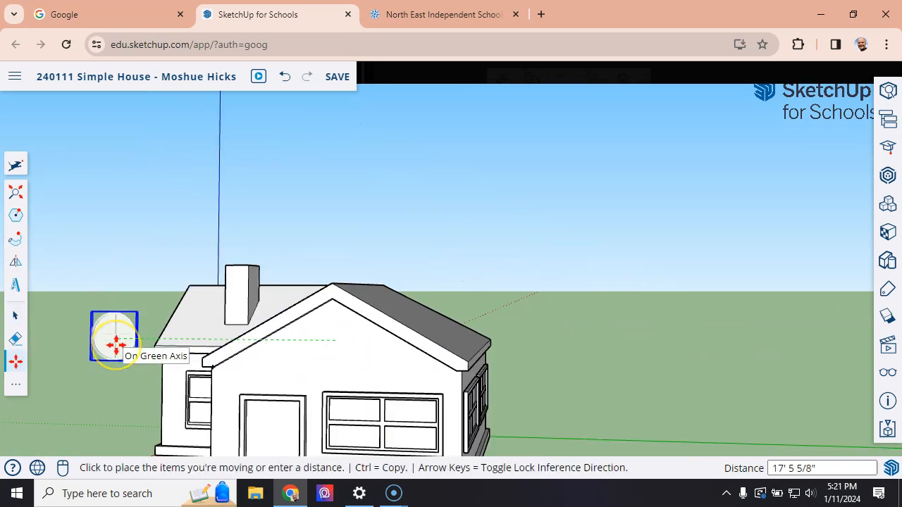
pyautogui.press('ctrl')
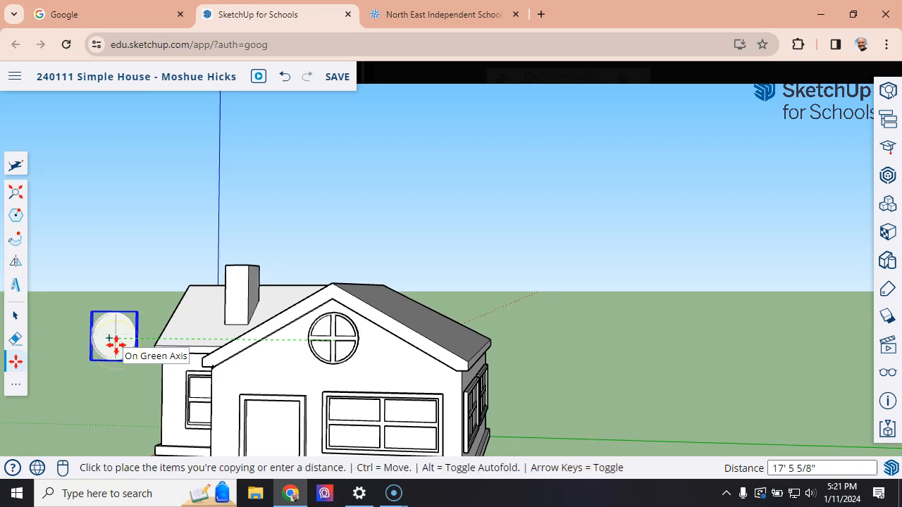
pyautogui.click(116, 345)
# Step: Rotate the copied round window 90 degrees in the horizontal plane to make it parallel to the chimney-side gable wall
pyautogui.moveTo(116, 345); pyautogui.dragTo(348, 366, button='middle')
pyautogui.moveTo(157, 403); pyautogui.dragTo(70, 430, button='middle')
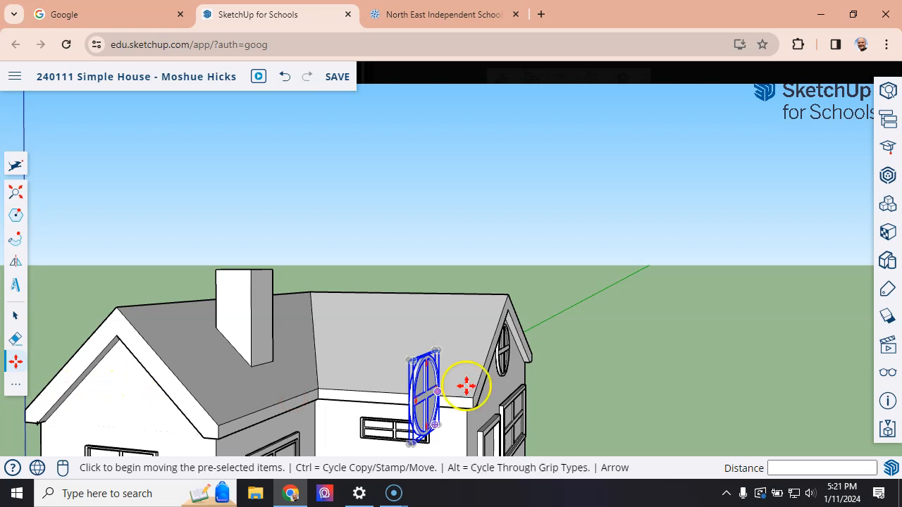
pyautogui.scroll(3, 425, 399)
pyautogui.moveTo(427, 346); pyautogui.dragTo(397, 413, button='middle')
pyautogui.scroll(1, 415, 417)
pyautogui.scroll(4, 415, 417)
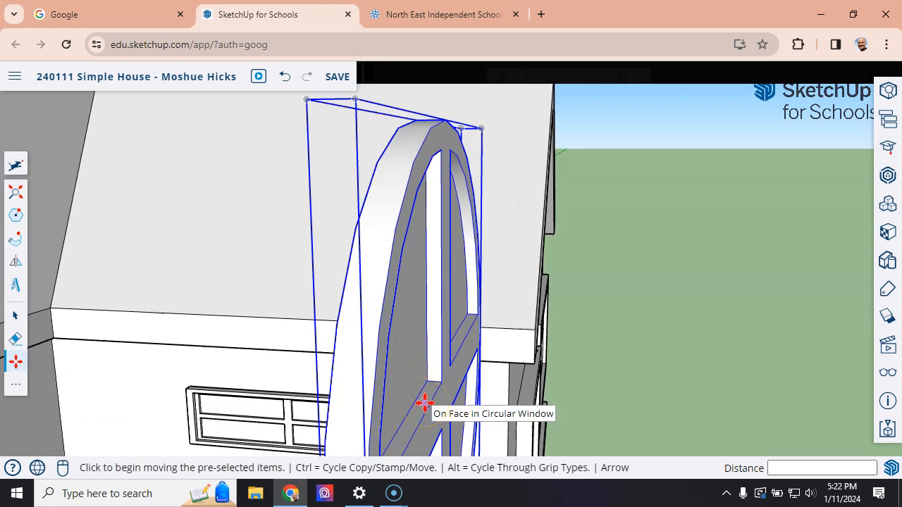
pyautogui.press('q')
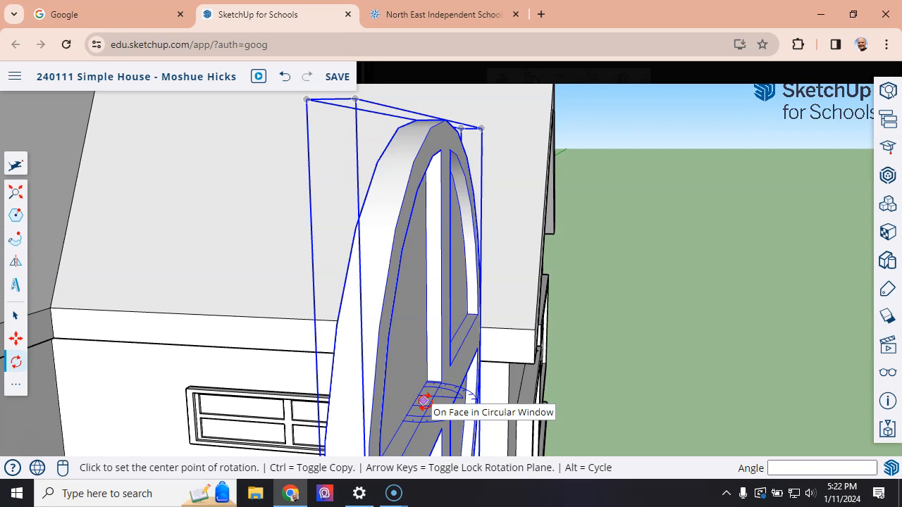
pyautogui.click(423, 401)
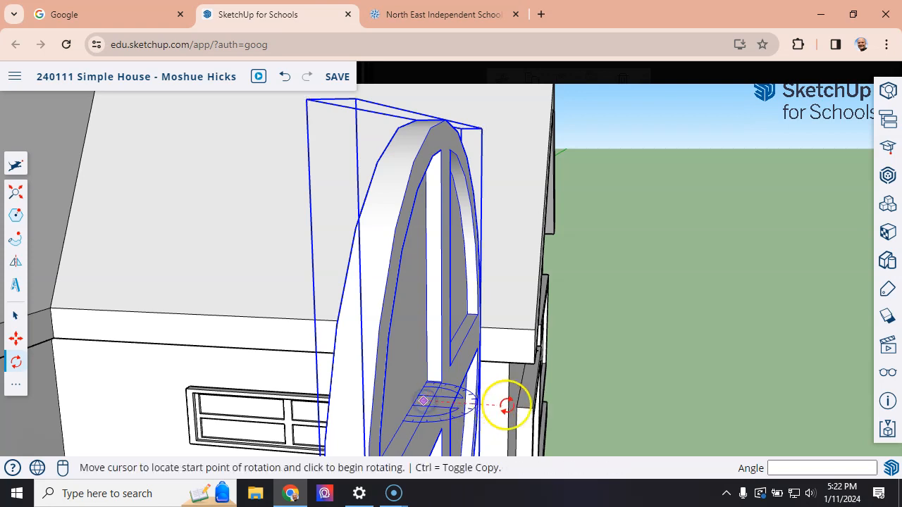
pyautogui.scroll(-5, 621, 406)
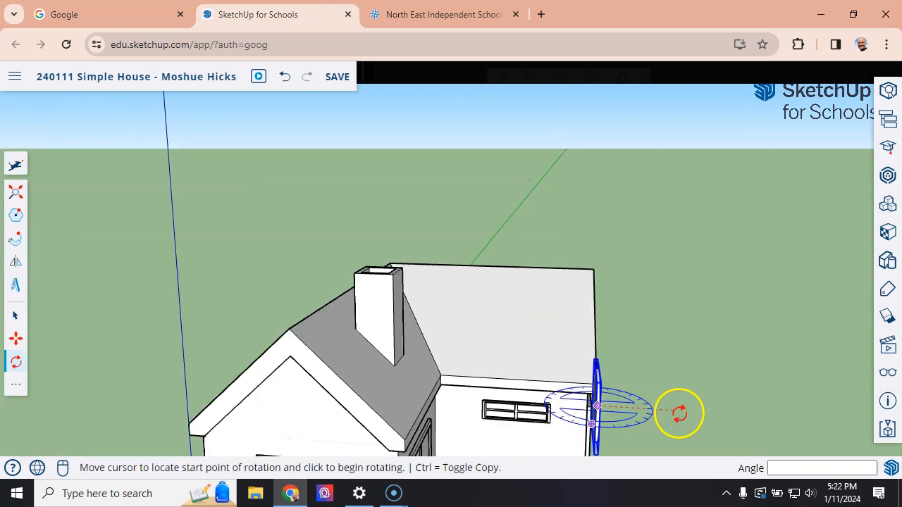
pyautogui.click(706, 413)
pyautogui.scroll(-3, 705, 416)
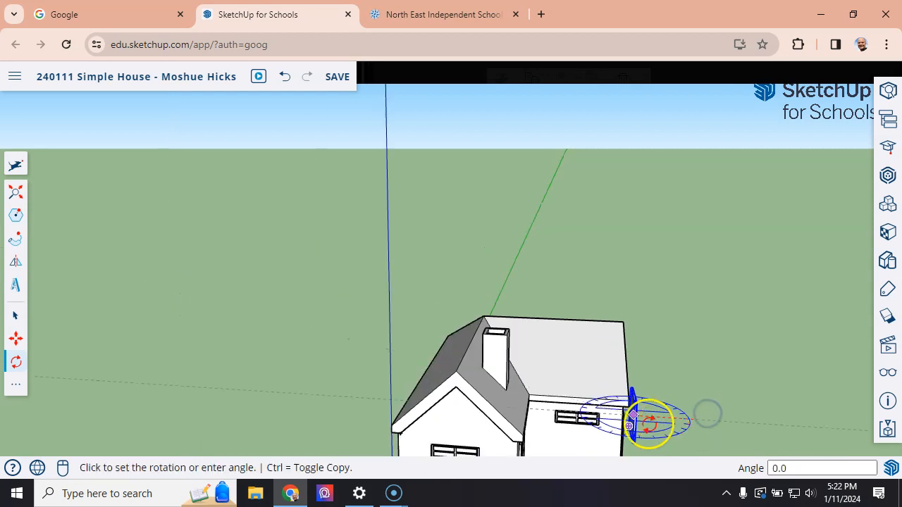
pyautogui.moveTo(641, 449); pyautogui.dragTo(590, 389, button='middle')
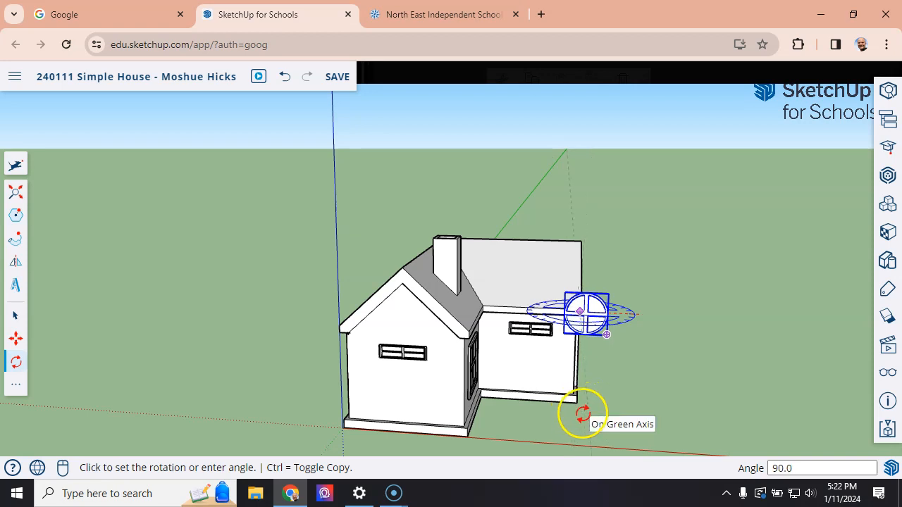
pyautogui.click(589, 414)
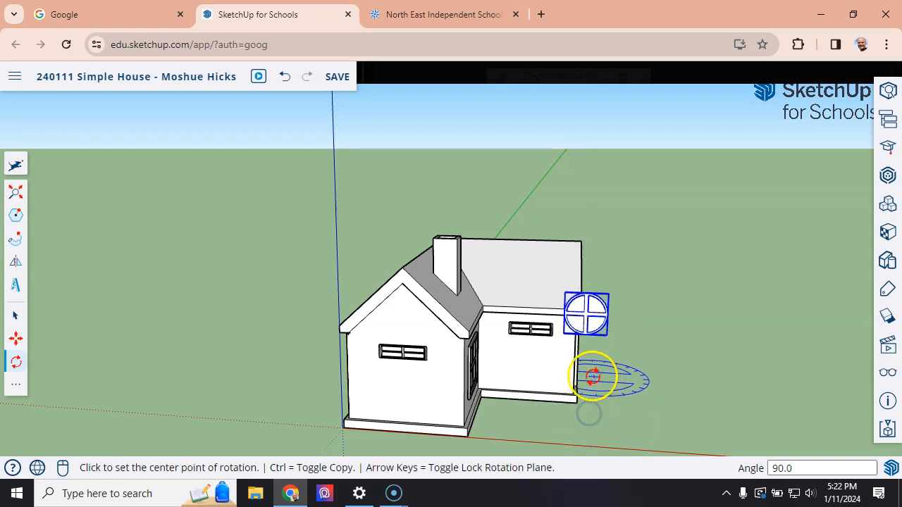
# Step: Move the rotated round window about 13' 7 3/8" along the red axis, in front of the chimney-side gable wall
pyautogui.press('m')
pyautogui.click(584, 315)
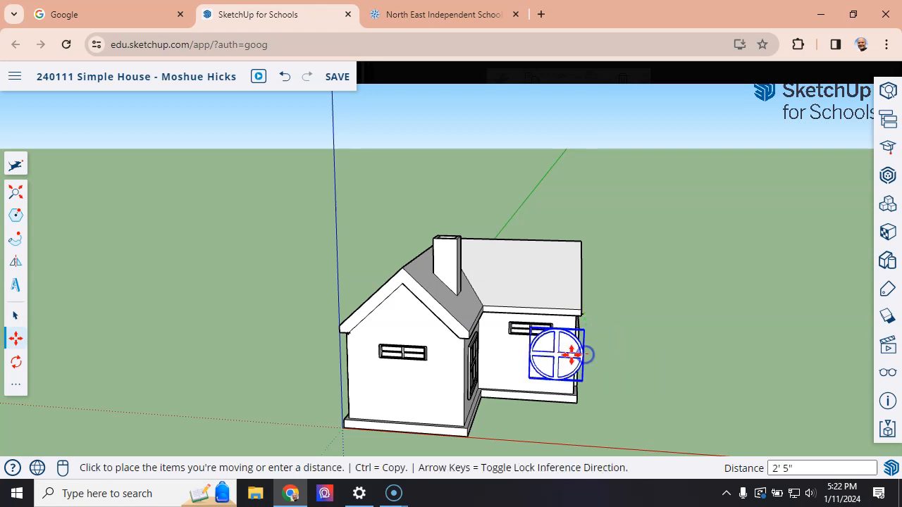
pyautogui.click(392, 351)
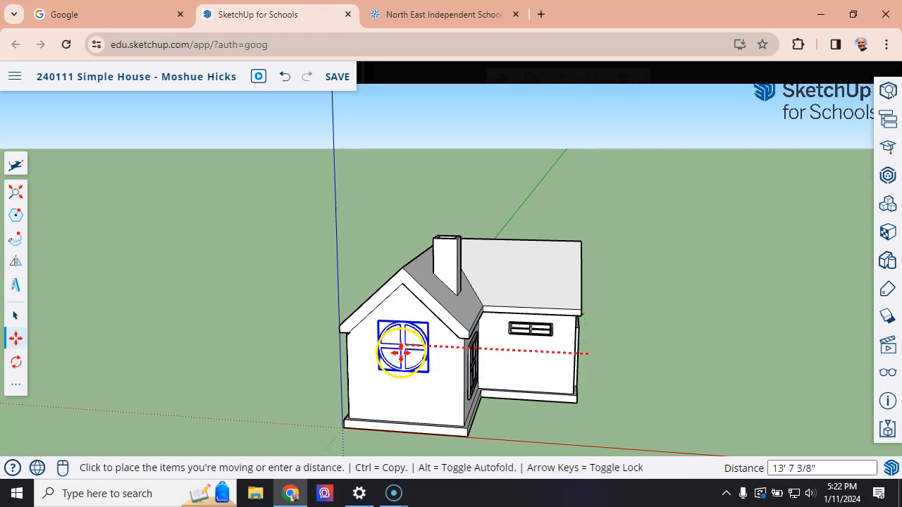
pyautogui.click(393, 352)
# Step: Move the rotated round window about 10' 2 5/8" toward the house, up to the chimney-side gable
pyautogui.moveTo(447, 346); pyautogui.dragTo(221, 289, button='middle')
pyautogui.press('m')
pyautogui.moveTo(222, 290); pyautogui.dragTo(324, 301)
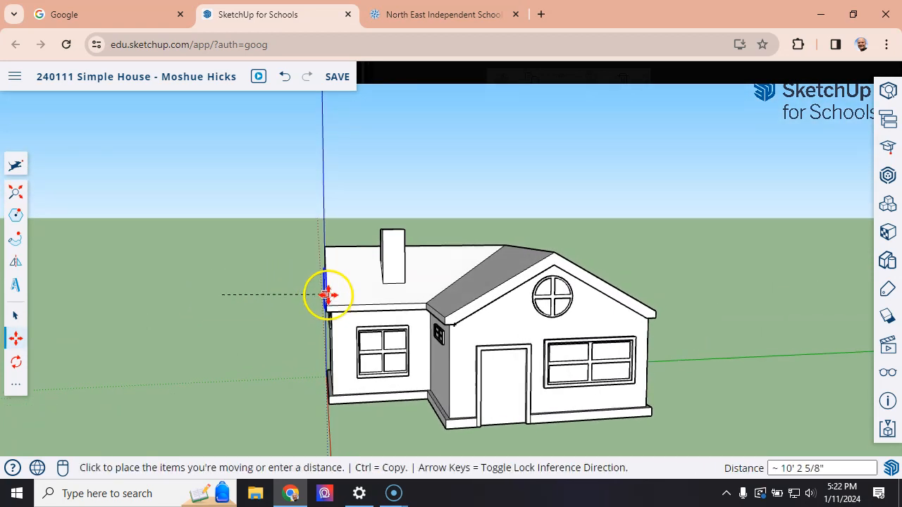
pyautogui.click(322, 295)
# Step: Shift the round window sideways to center it beneath the peak of the chimney-side gable
pyautogui.moveTo(270, 299); pyautogui.dragTo(508, 305, button='middle')
pyautogui.scroll(5, 379, 322)
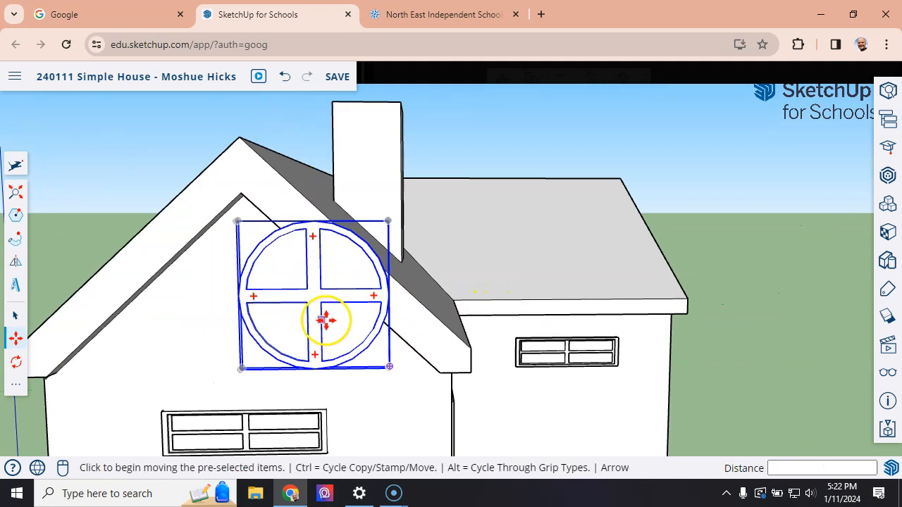
pyautogui.click(322, 317)
pyautogui.click(250, 319)
# Step: Move the round window inward beneath the roof overhang so it sits against the chimney-side gable wall
pyautogui.moveTo(338, 310); pyautogui.dragTo(37, 303, button='middle')
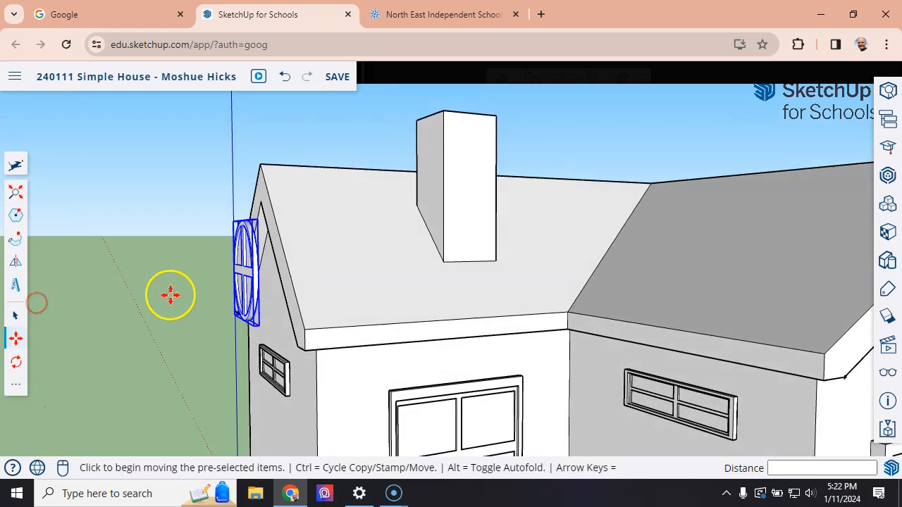
pyautogui.click(243, 287)
pyautogui.click(263, 293)
pyautogui.moveTo(263, 293); pyautogui.dragTo(528, 306, button='middle')
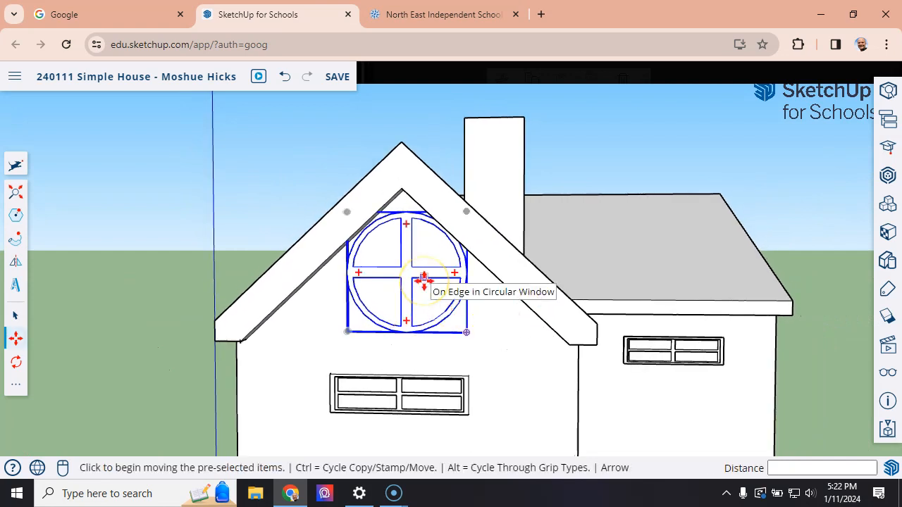
# Step: Scale the chimney-side round window uniformly about its center to about 0.69 so it fits within the gable
pyautogui.press('s')
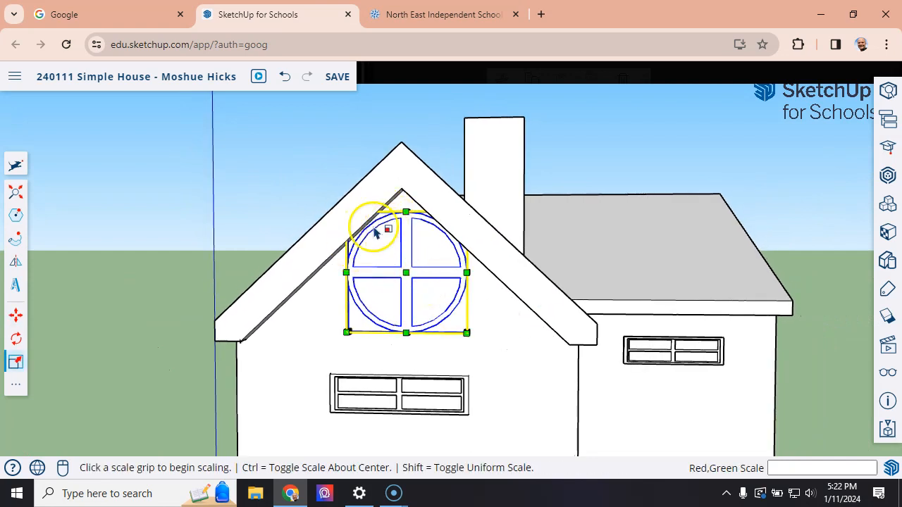
pyautogui.scroll(2, 370, 224)
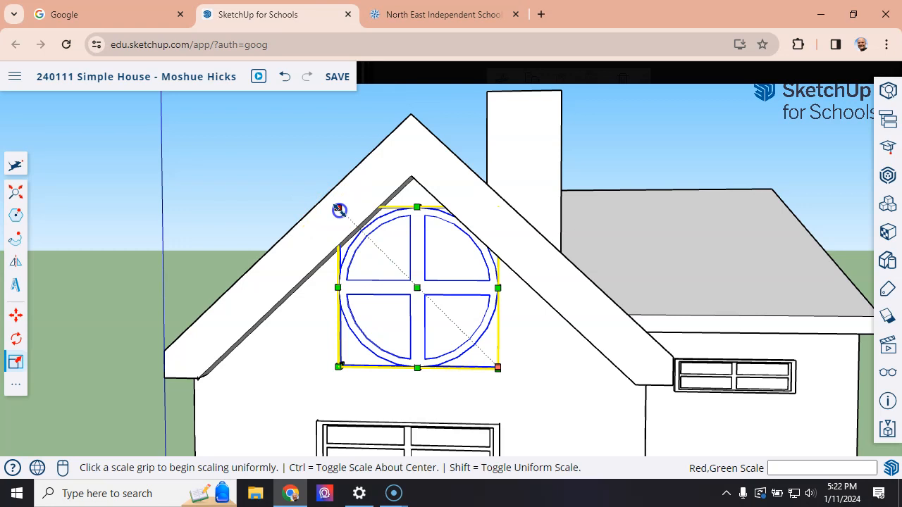
pyautogui.click(339, 210)
pyautogui.press('ctrl')
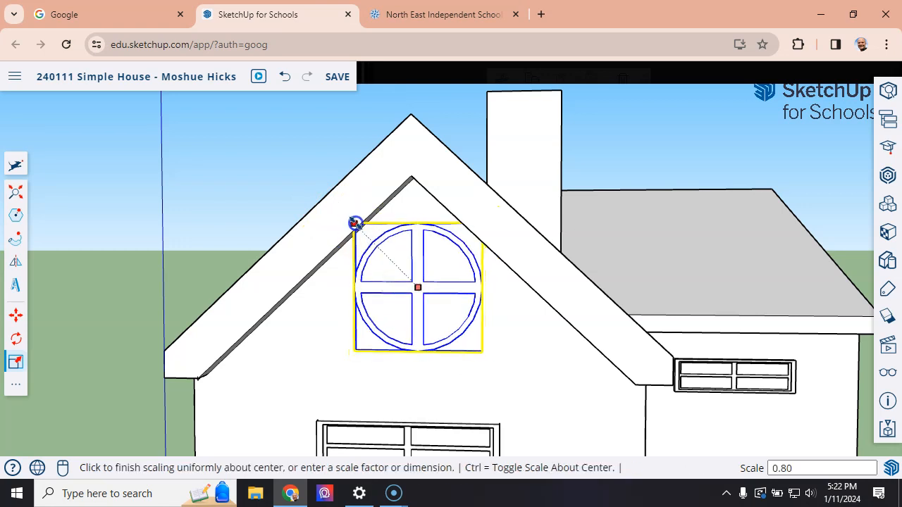
pyautogui.click(363, 229)
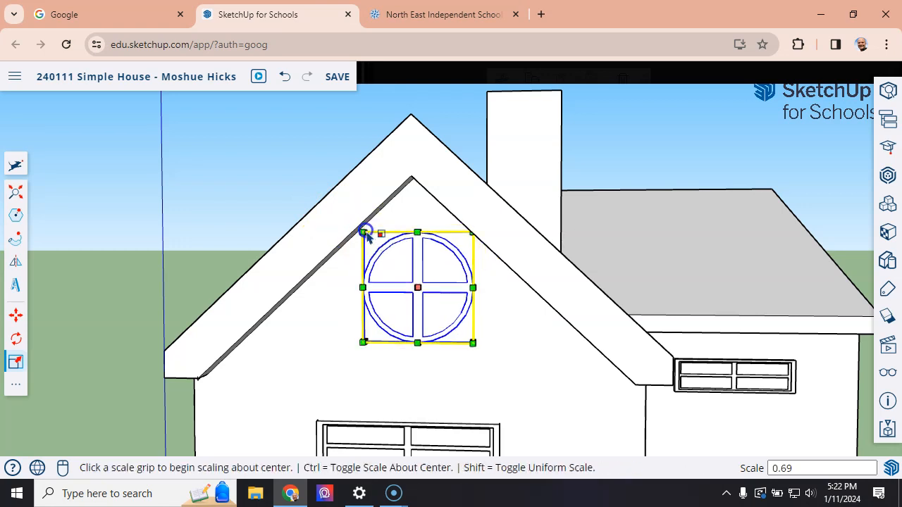
# Step: Shift the scaled round window about 1 3/16" sideways to center it in the gable, and deselect it
pyautogui.press('space')
pyautogui.click(508, 323)
pyautogui.click(418, 281)
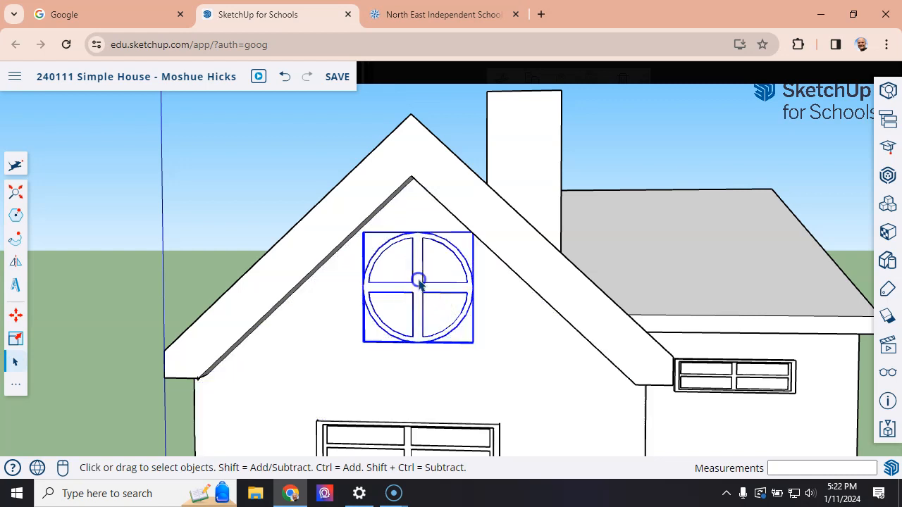
pyautogui.press('m')
pyautogui.click(417, 280)
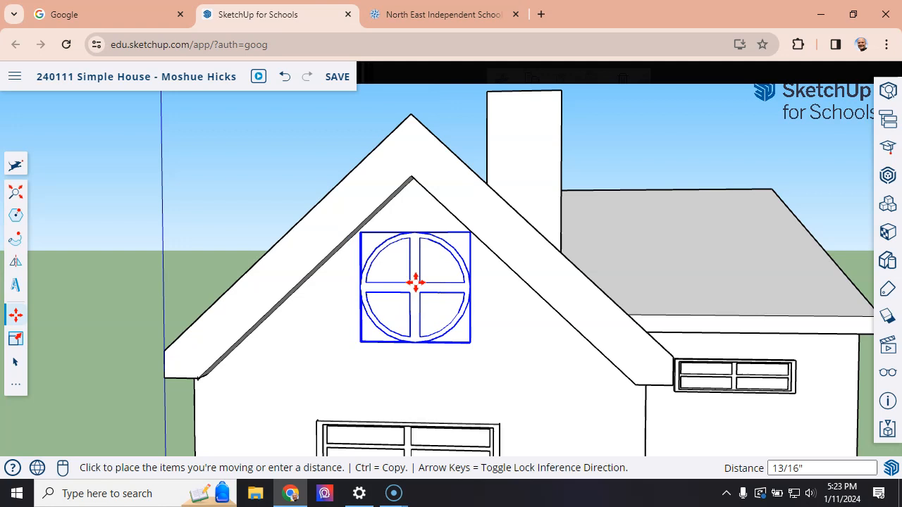
pyautogui.click(414, 283)
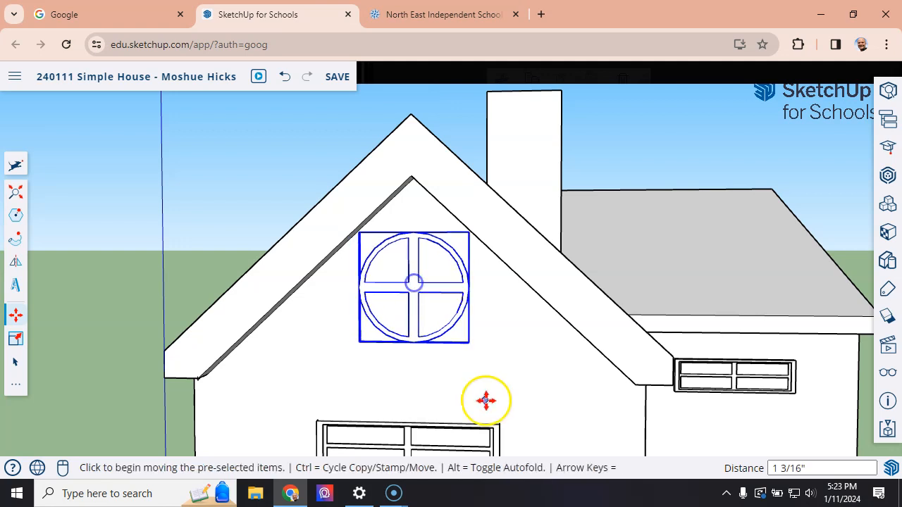
pyautogui.press('space')
pyautogui.click(482, 378)
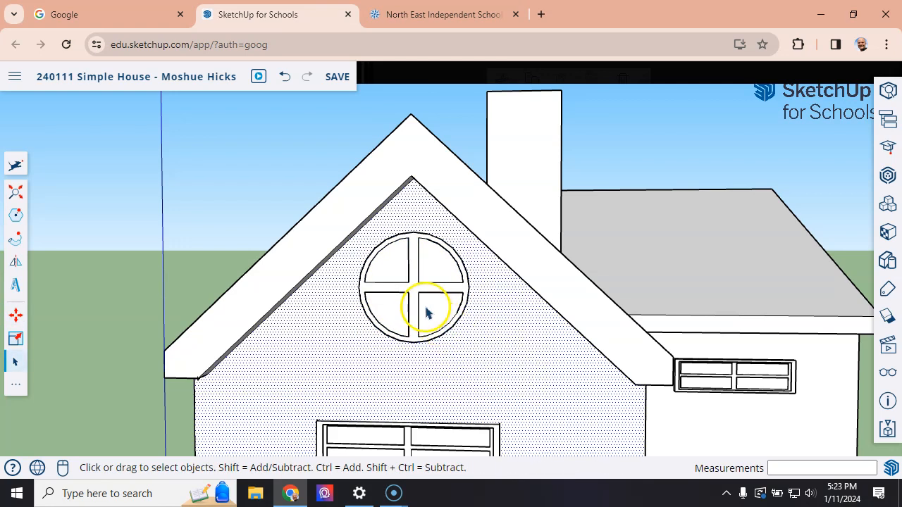
# Step: Within the Circular Window component, pull one lower pane outward about 4' 4 7/16", and exit component editing
pyautogui.doubleClick(437, 312)
pyautogui.moveTo(435, 315); pyautogui.dragTo(330, 318, button='middle')
pyautogui.press('p')
pyautogui.scroll(1, 335, 324)
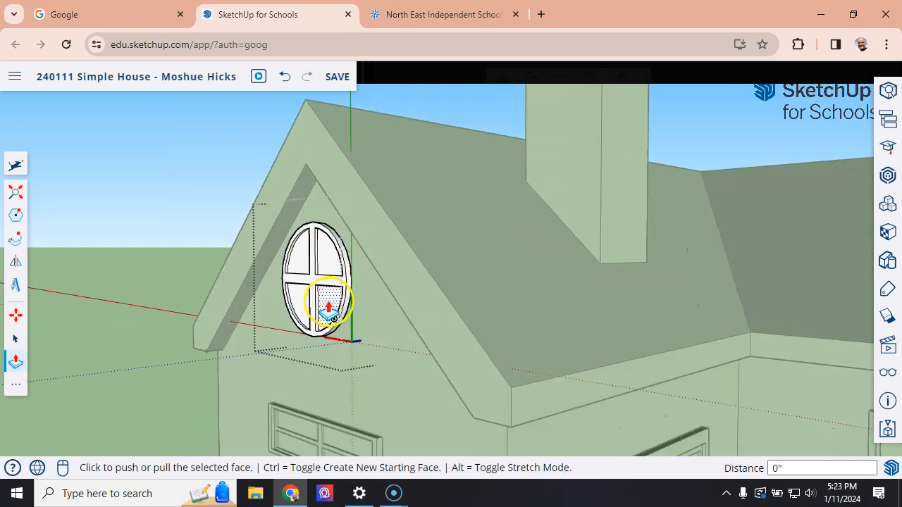
pyautogui.click(328, 310)
pyautogui.click(121, 317)
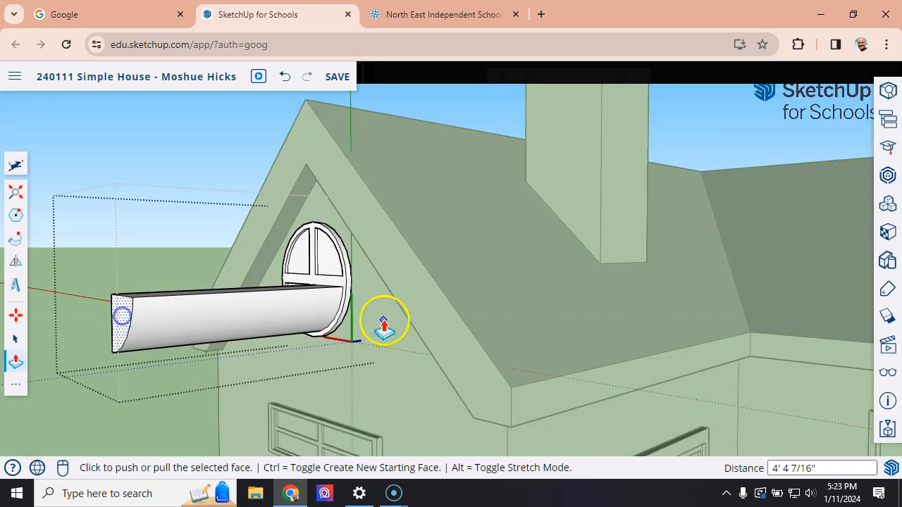
pyautogui.scroll(-5, 384, 324)
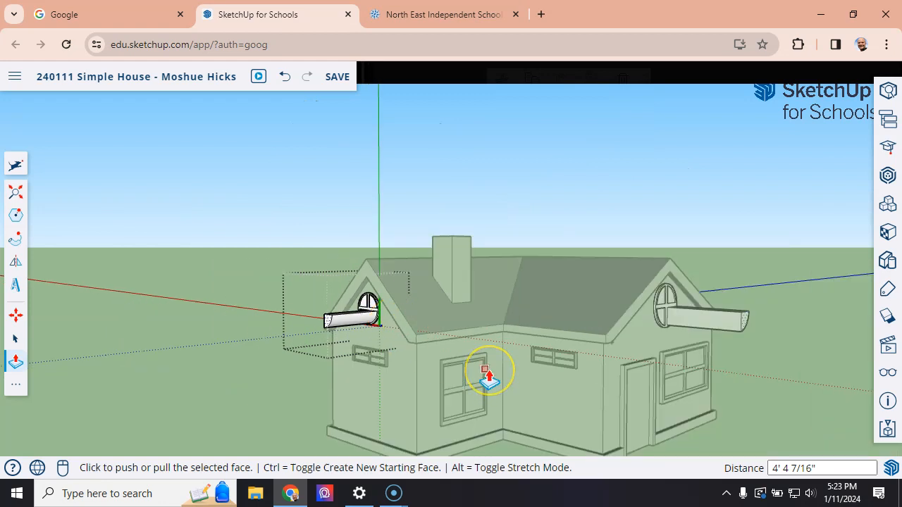
pyautogui.press('space')
pyautogui.click(398, 365)
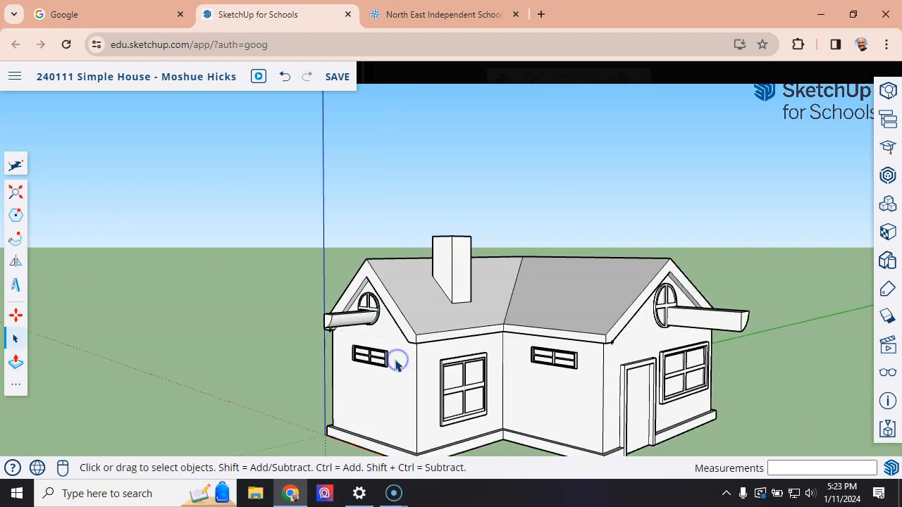
# Step: Undo the pane extrusion in the Circular Window component and leave component editing
pyautogui.hotkey('ctrl', 'z')
pyautogui.hotkey('ctrl', 'z')
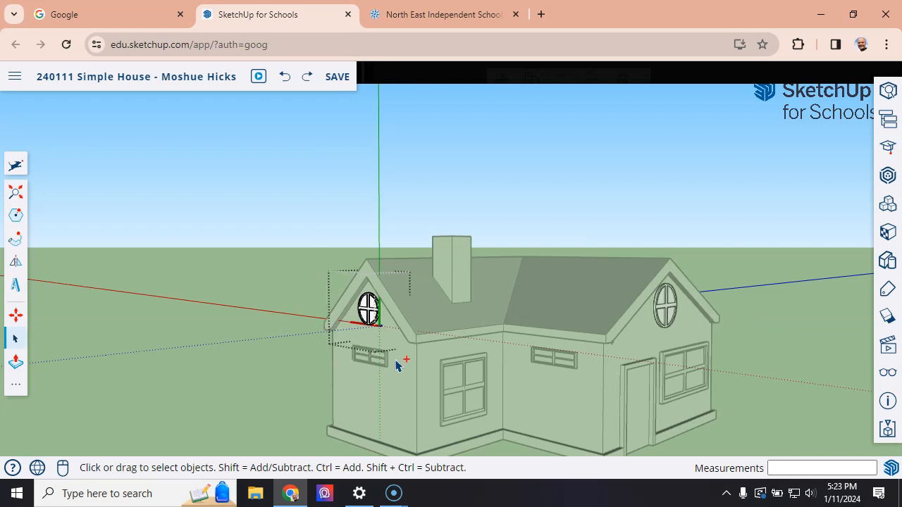
pyautogui.click(401, 156)
pyautogui.moveTo(515, 276); pyautogui.dragTo(430, 289, button='middle')
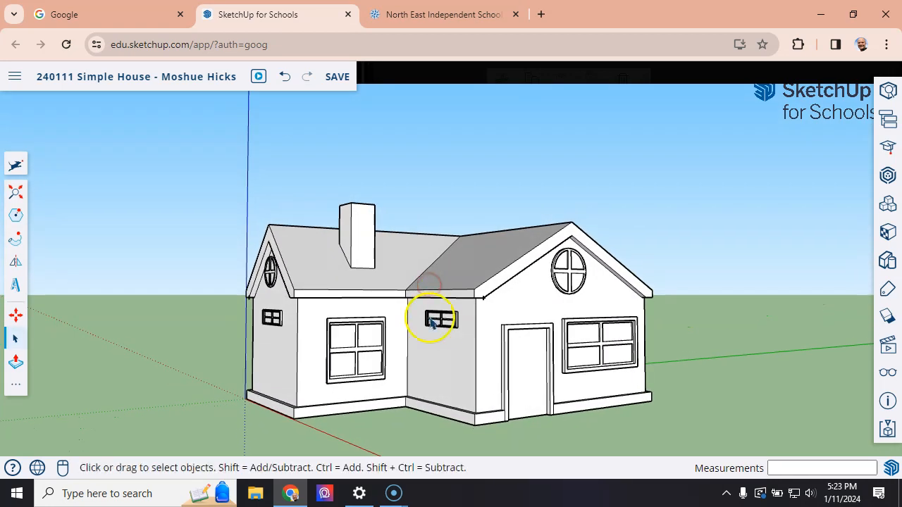